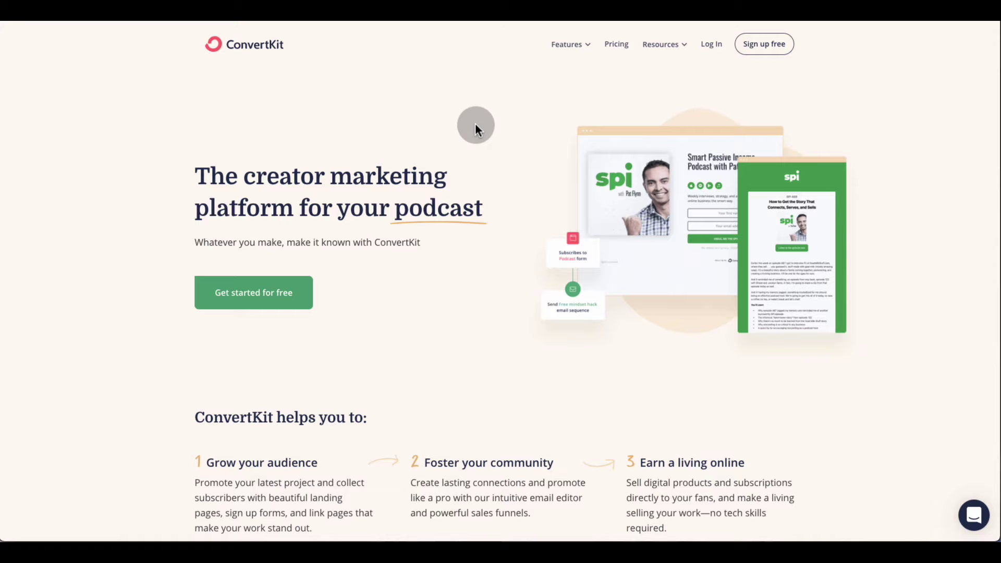
Step: Look through the ConvertKit home page down to the Education links in the footer, including Workshops
scroll(476, 126, "down", 20)
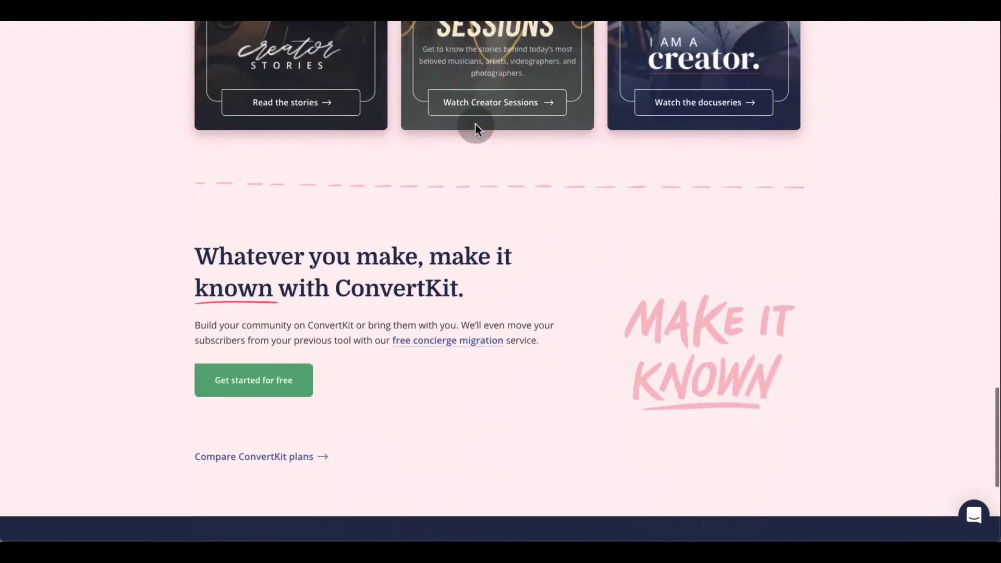
scroll(476, 126, "down", 5)
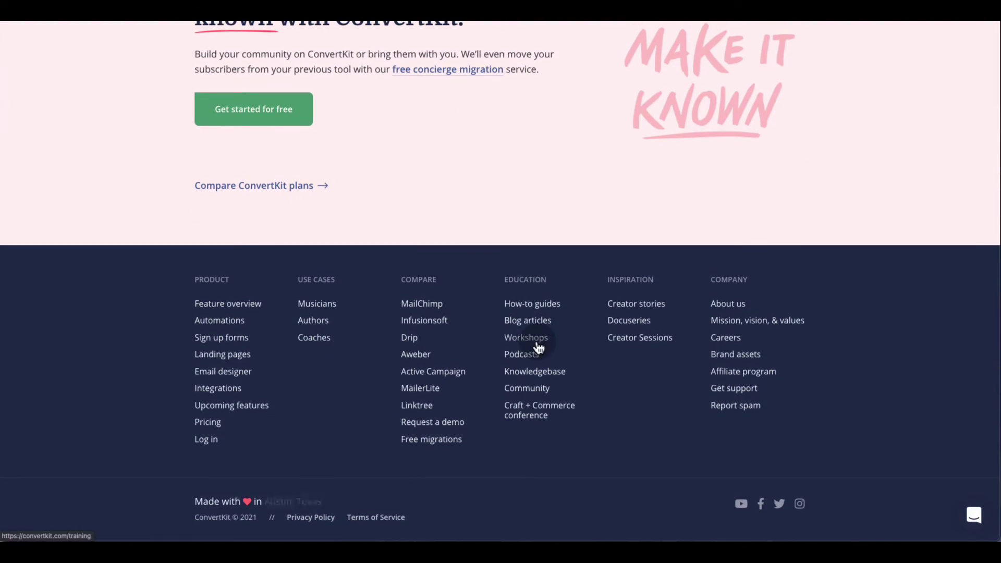
left_click(537, 347)
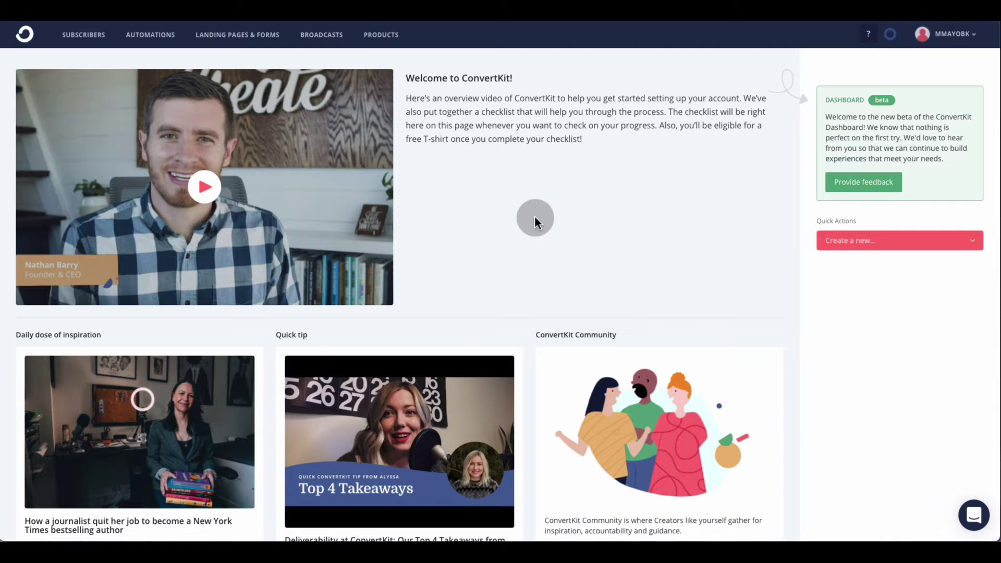
Step: Look over the welcome dashboard and view the account menu's options
scroll(534, 216, "down", 1)
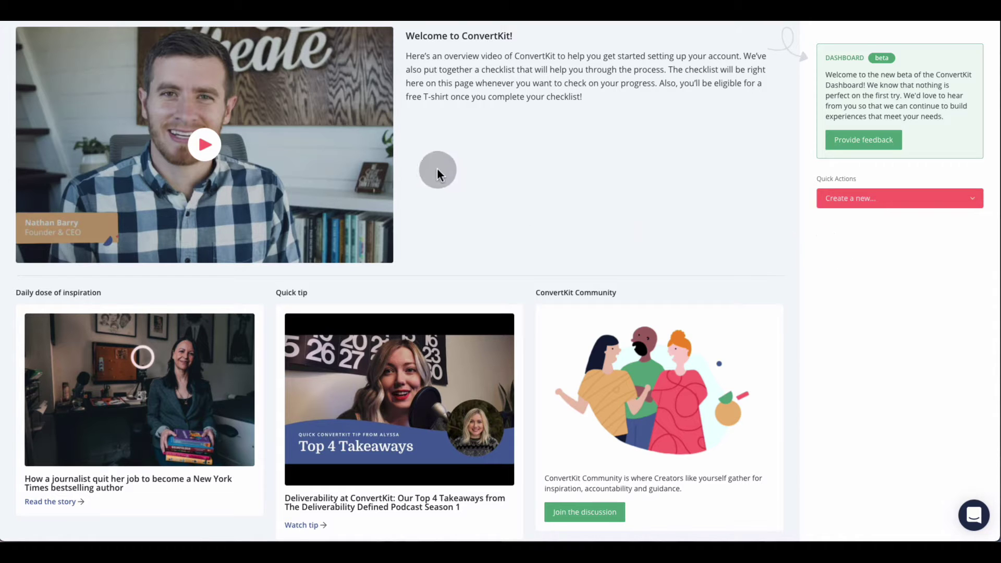
scroll(437, 168, "up", 1)
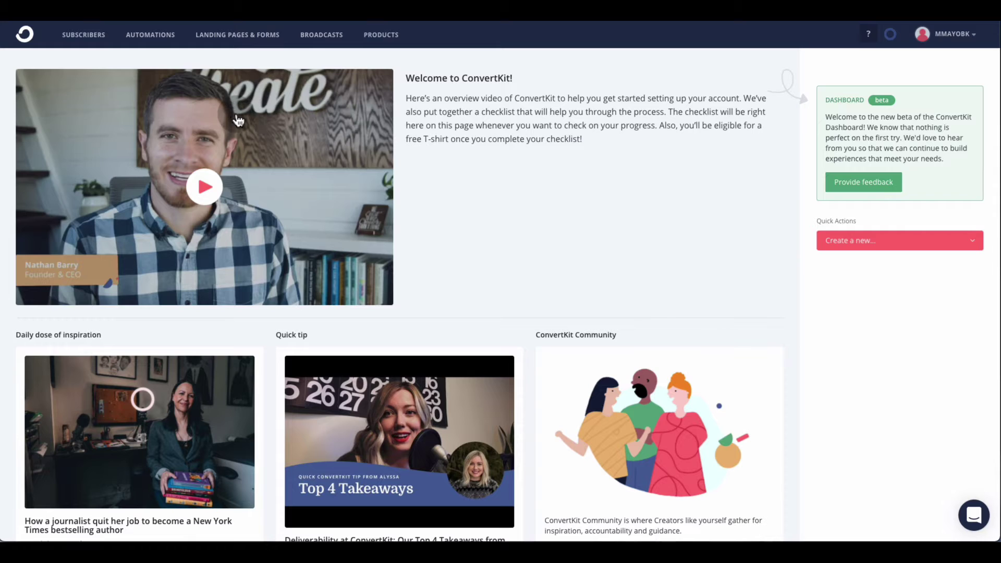
left_click(88, 49)
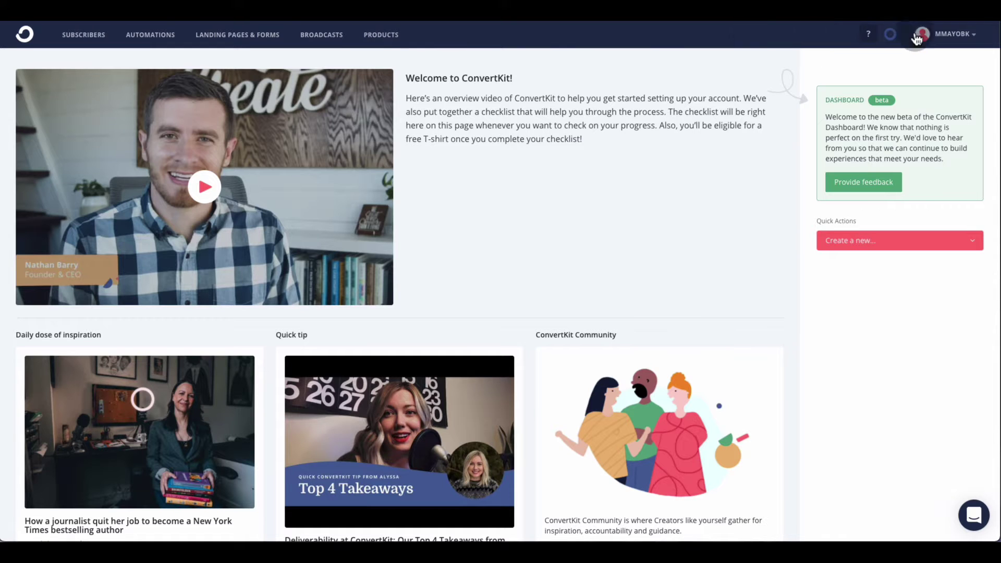
left_click(957, 35)
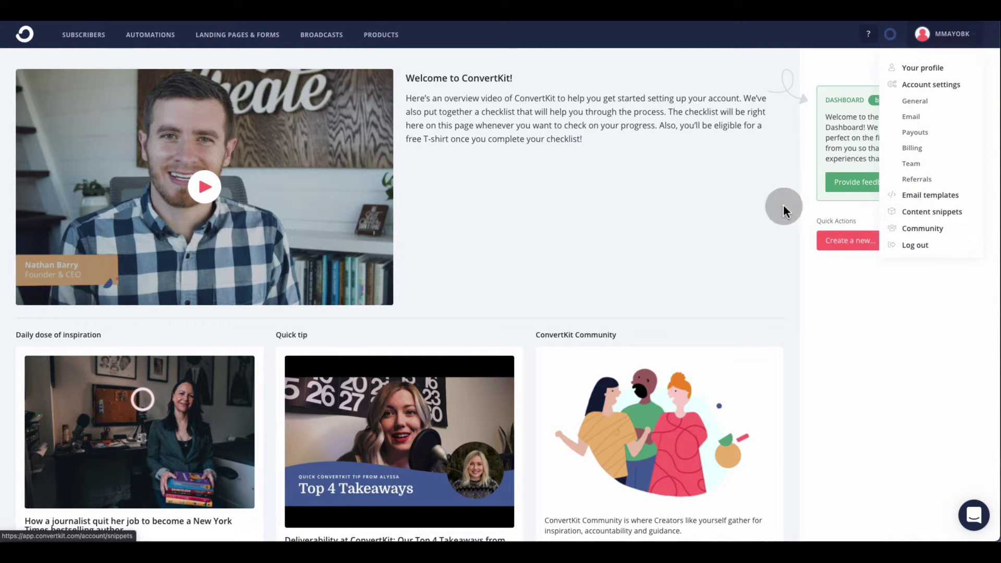
Step: View the Subscribers page and the Host a webinar automation in the Visual Automations overview
left_click(74, 41)
left_click(432, 197)
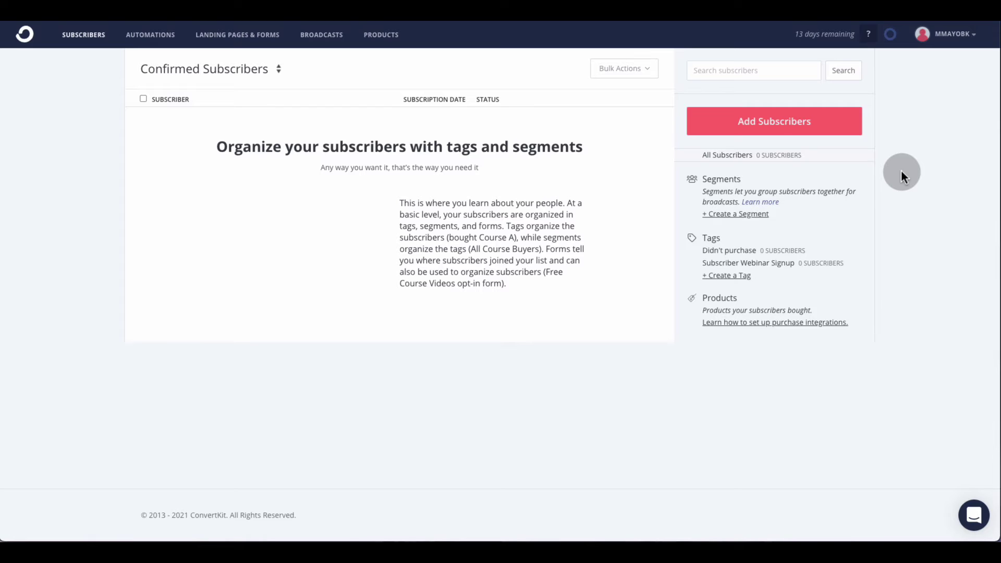
left_click(160, 41)
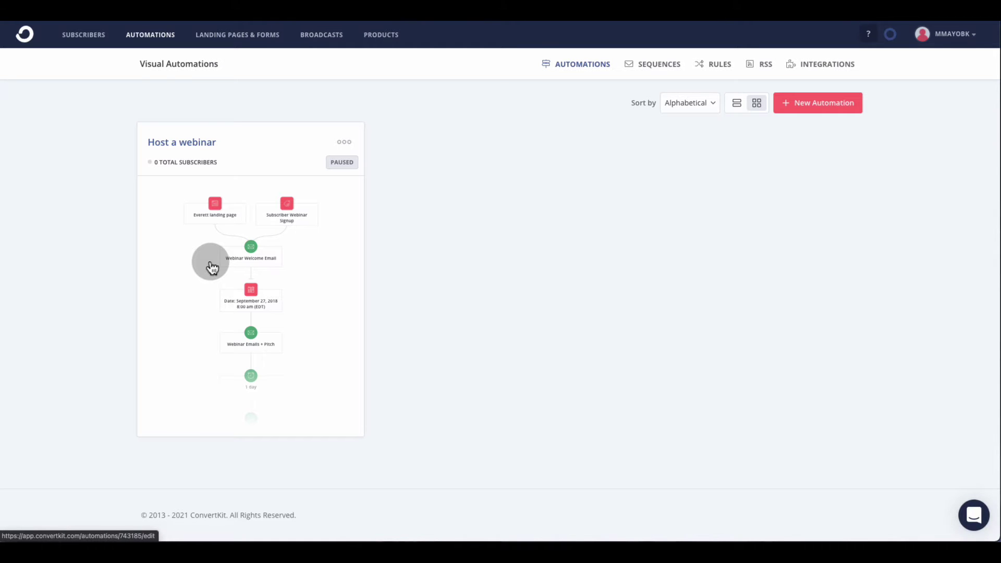
left_click(212, 267)
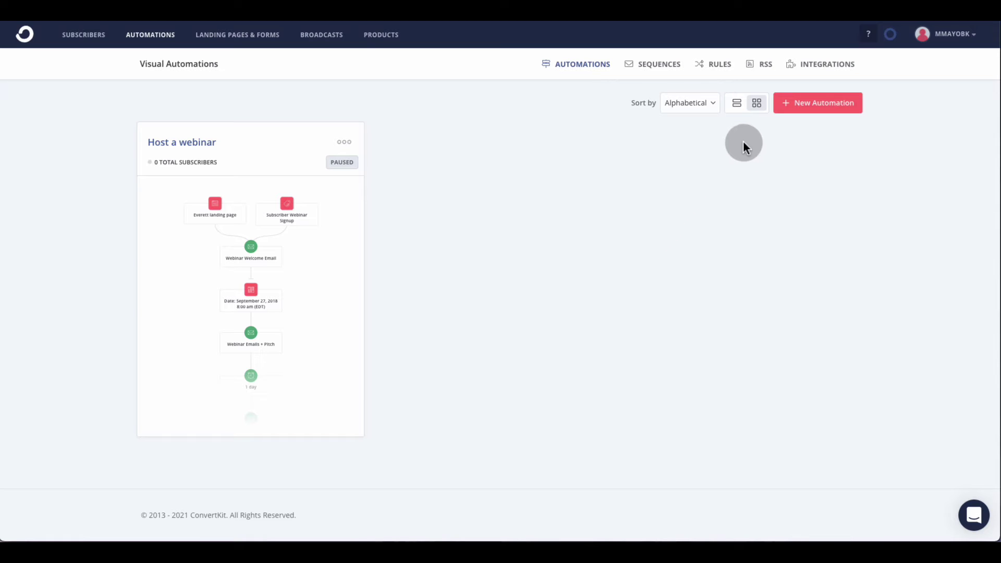
Step: Create a new automation from the Host a webinar template
left_click(787, 105)
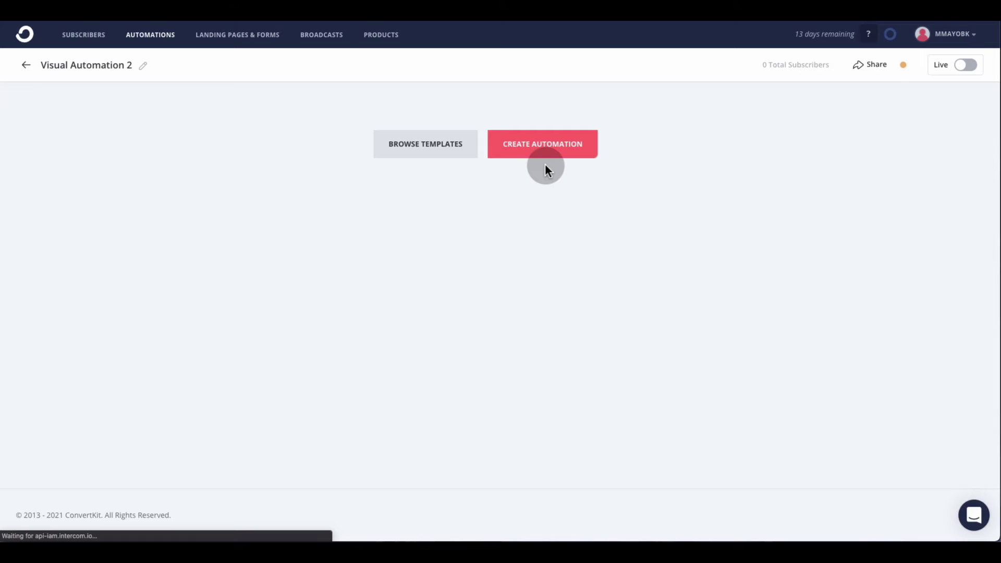
left_click(418, 148)
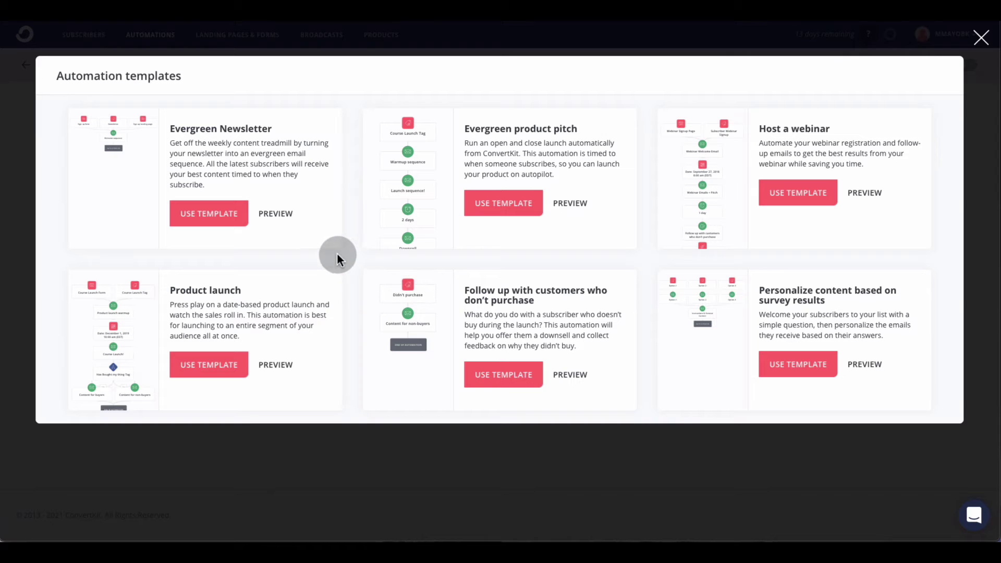
left_click(801, 202)
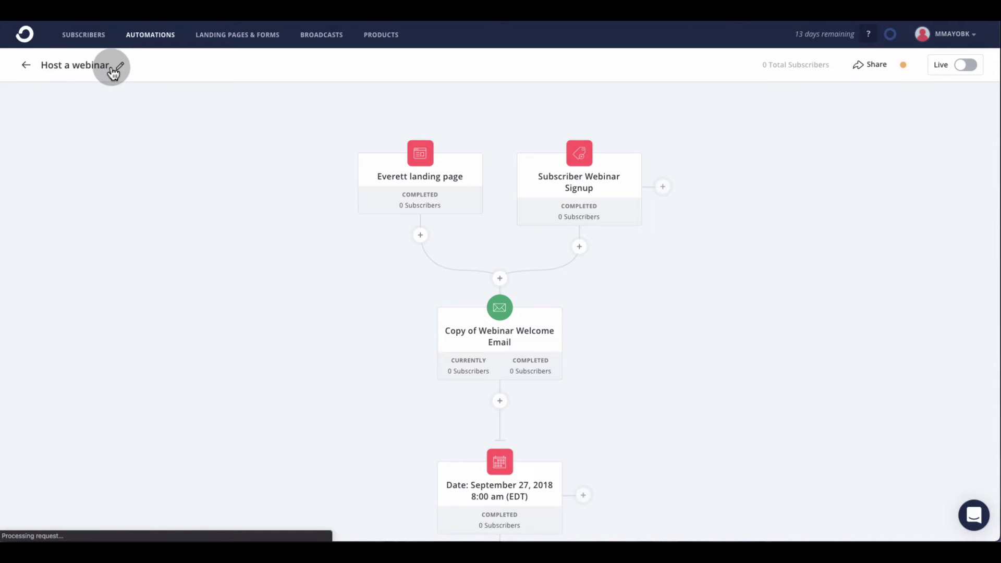
Step: Shorten the new automation's name to "Host a"
left_click(120, 68)
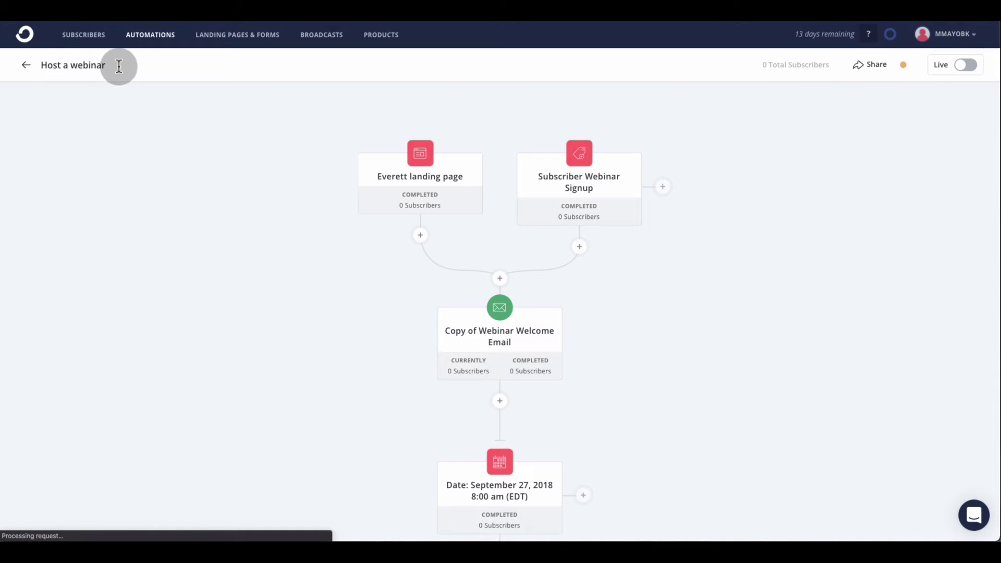
double_click(77, 65)
key("BackSpace")
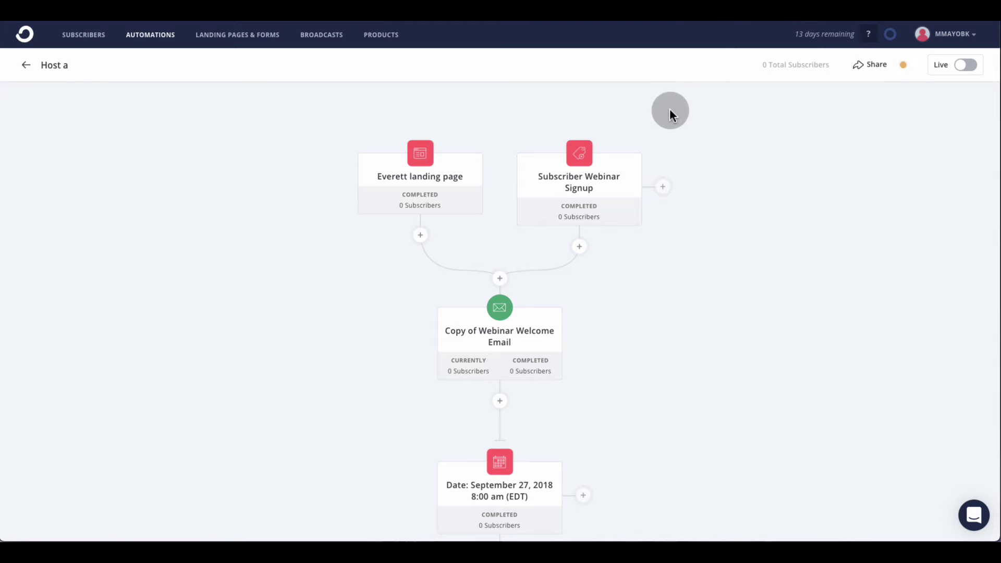
Step: Examine the automation's flow from its landing page and tag entry points through the emails, date event, delay, follow-up and product steps
scroll(669, 109, "down", 1)
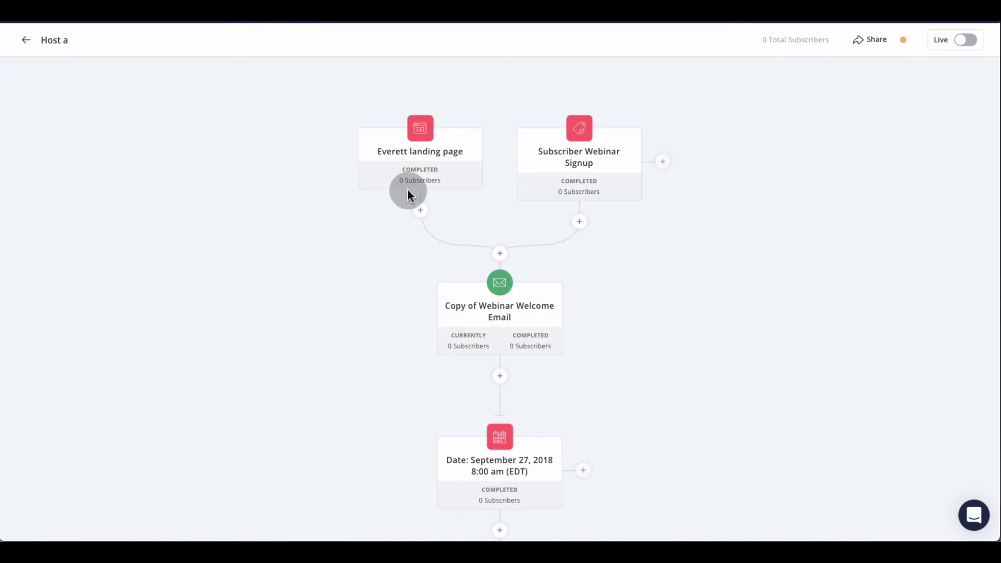
mouse_move(389, 178)
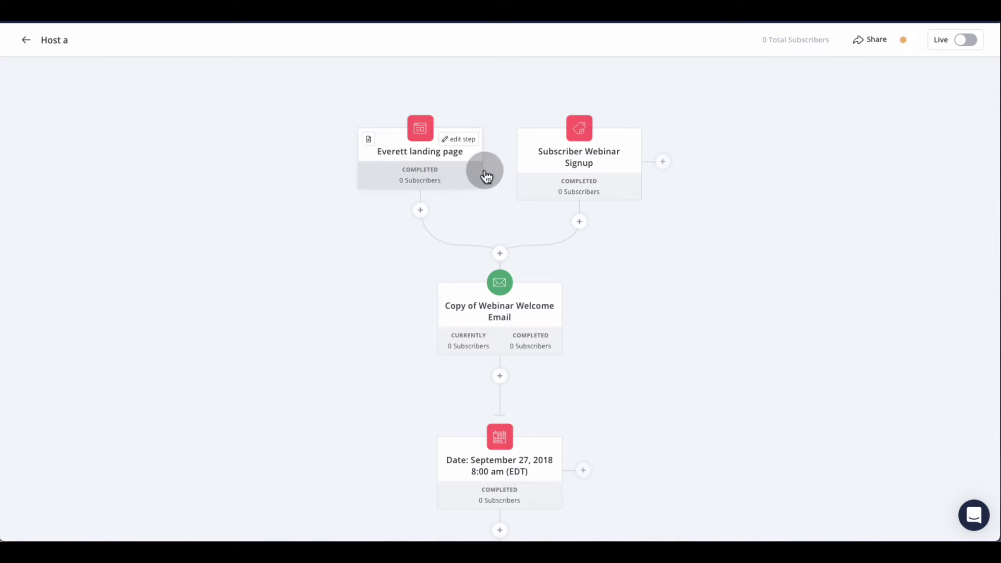
scroll(361, 187, "down", 1)
scroll(365, 190, "down", 1)
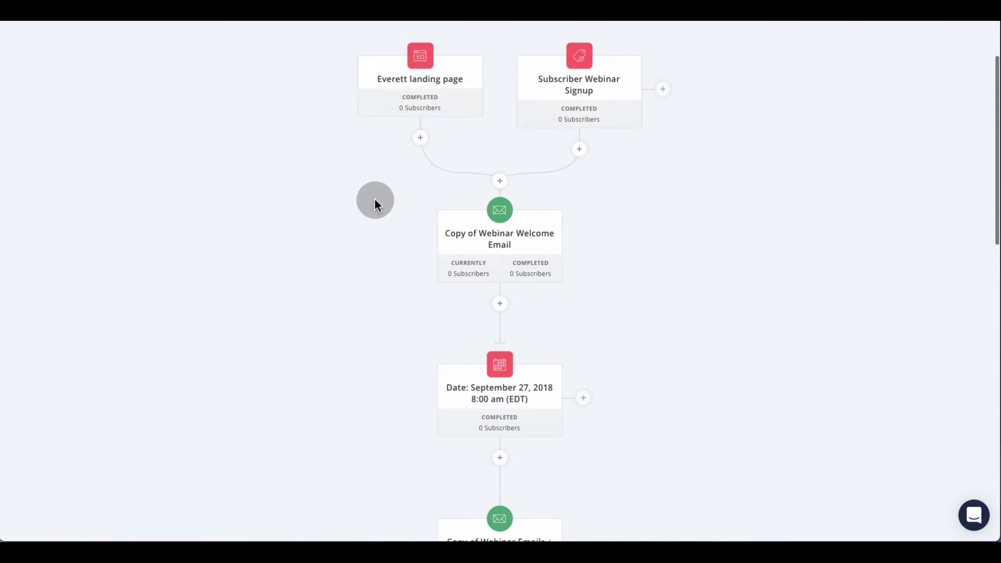
mouse_move(449, 253)
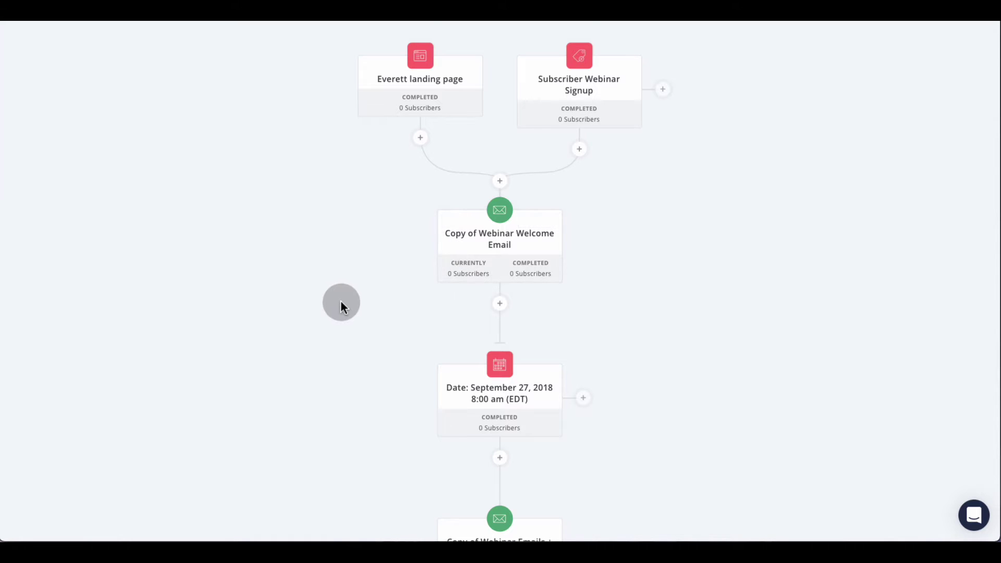
scroll(340, 306, "down", 3)
mouse_move(447, 297)
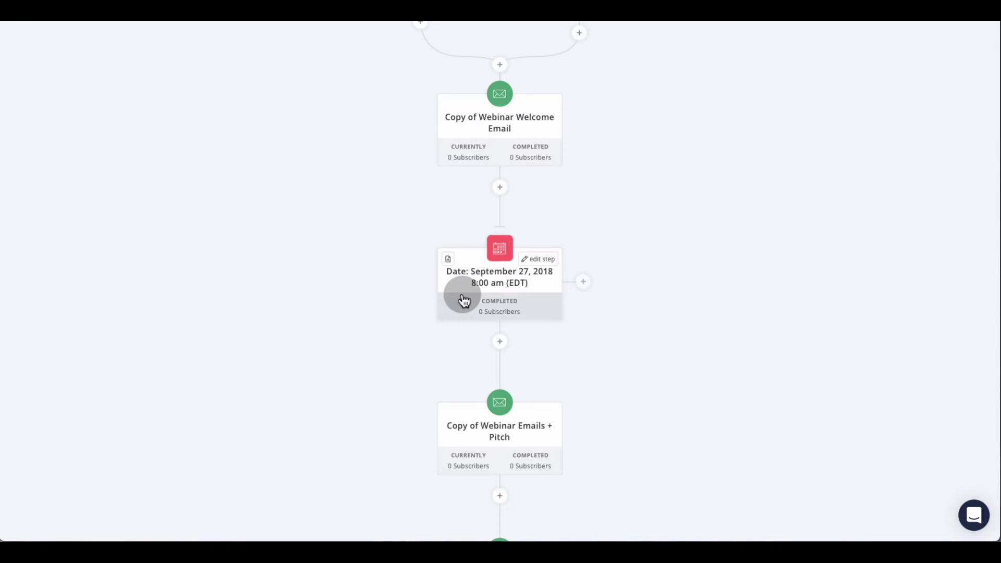
scroll(462, 298, "down", 2)
mouse_move(453, 360)
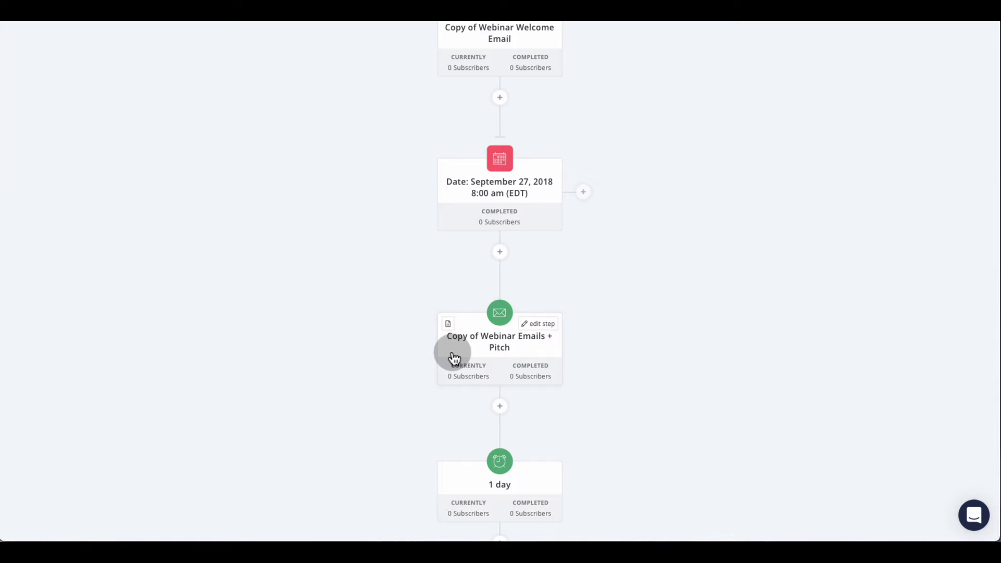
scroll(611, 342, "down", 2)
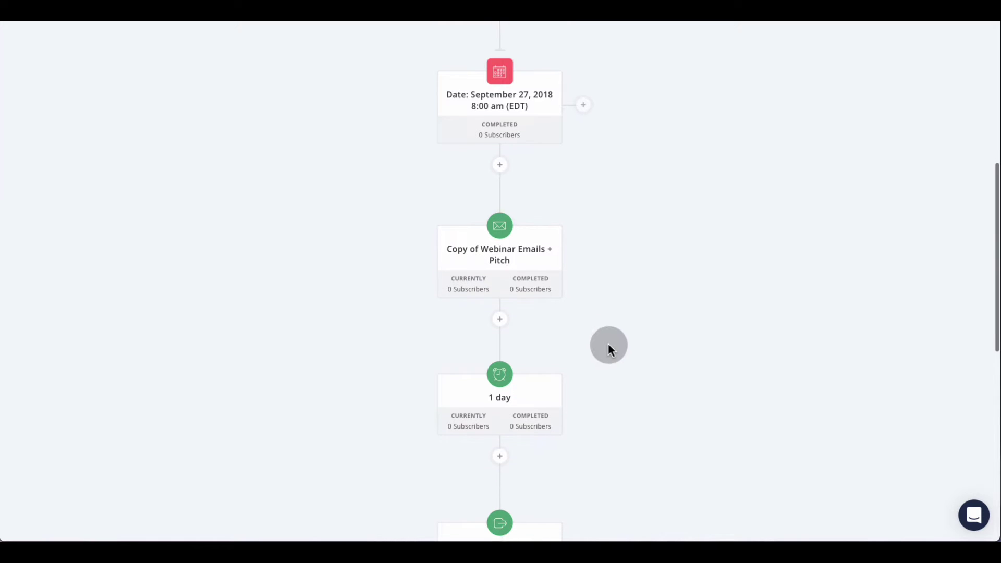
mouse_move(557, 392)
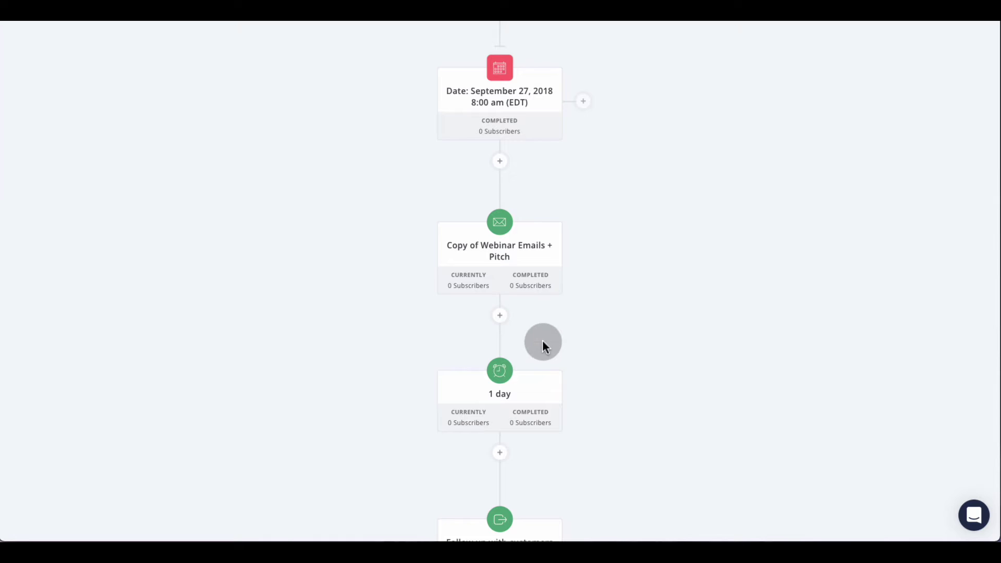
scroll(570, 386, "down", 3)
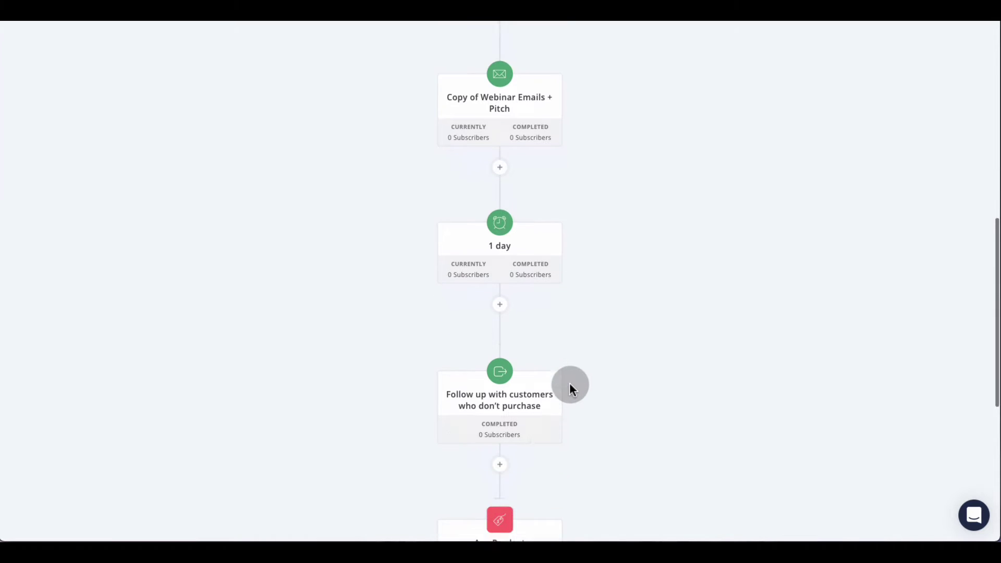
scroll(570, 386, "down", 3)
scroll(570, 386, "up", 2)
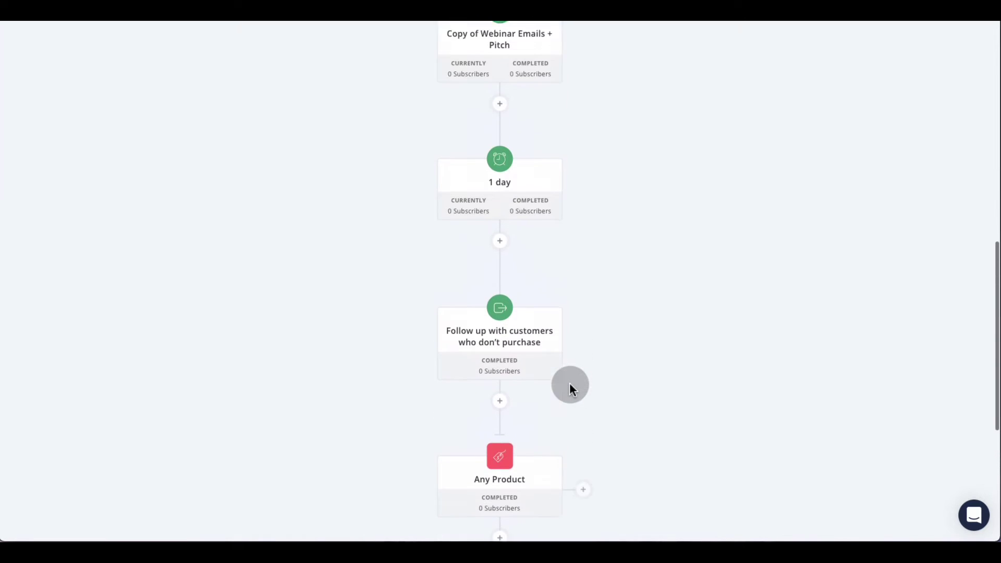
scroll(570, 387, "up", 10)
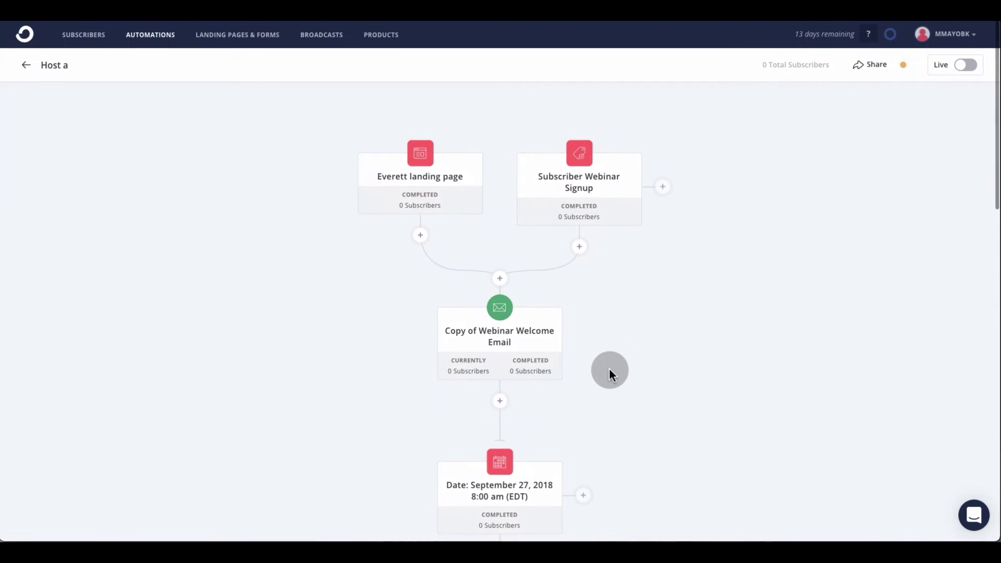
scroll(652, 286, "down", 6)
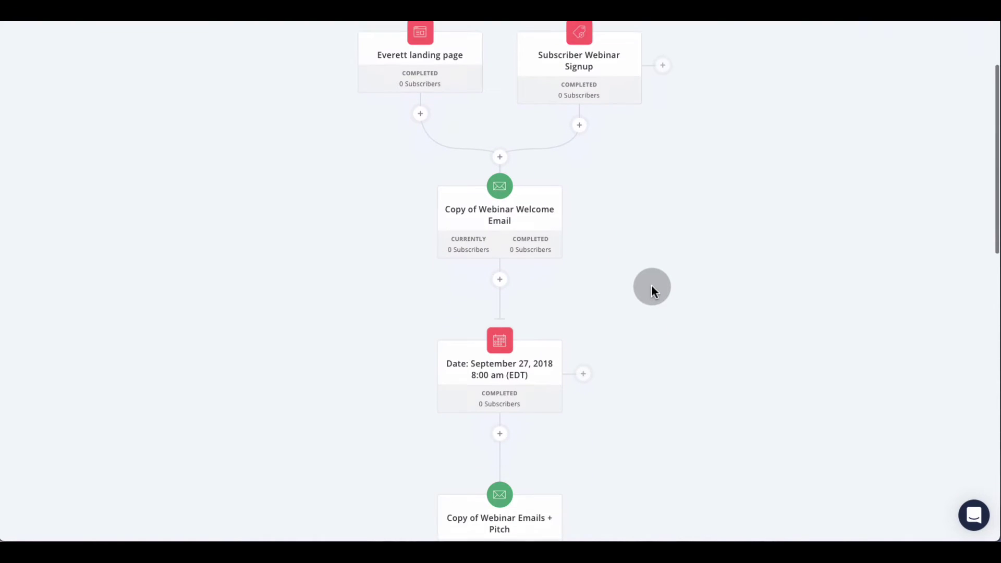
scroll(652, 285, "down", 5)
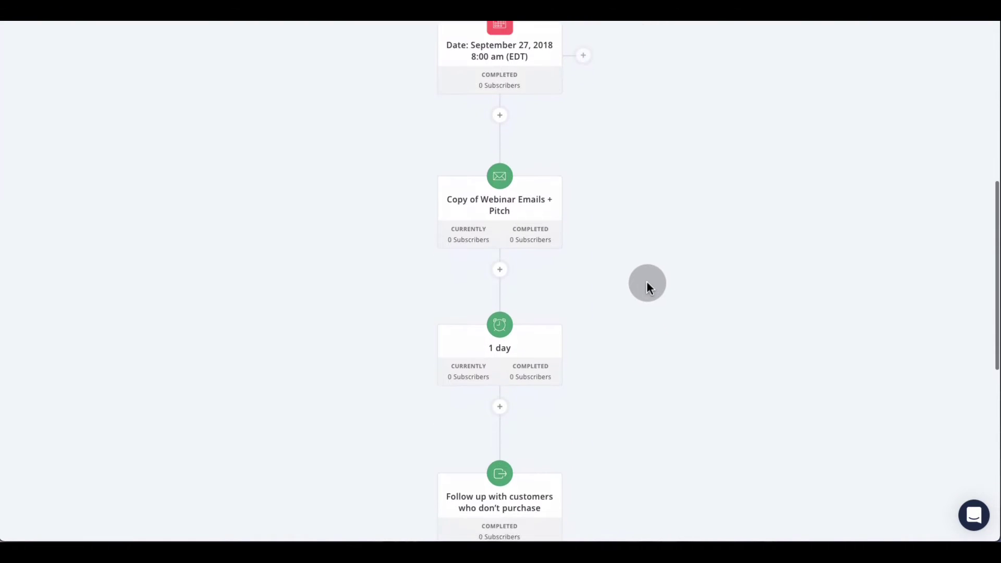
scroll(645, 282, "down", 5)
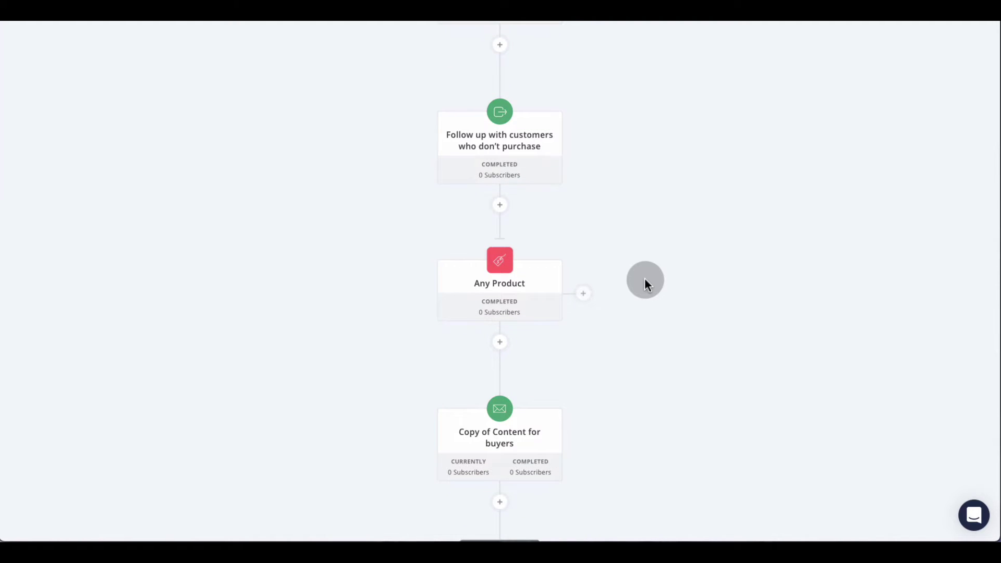
scroll(645, 282, "up", 4)
scroll(645, 282, "up", 4)
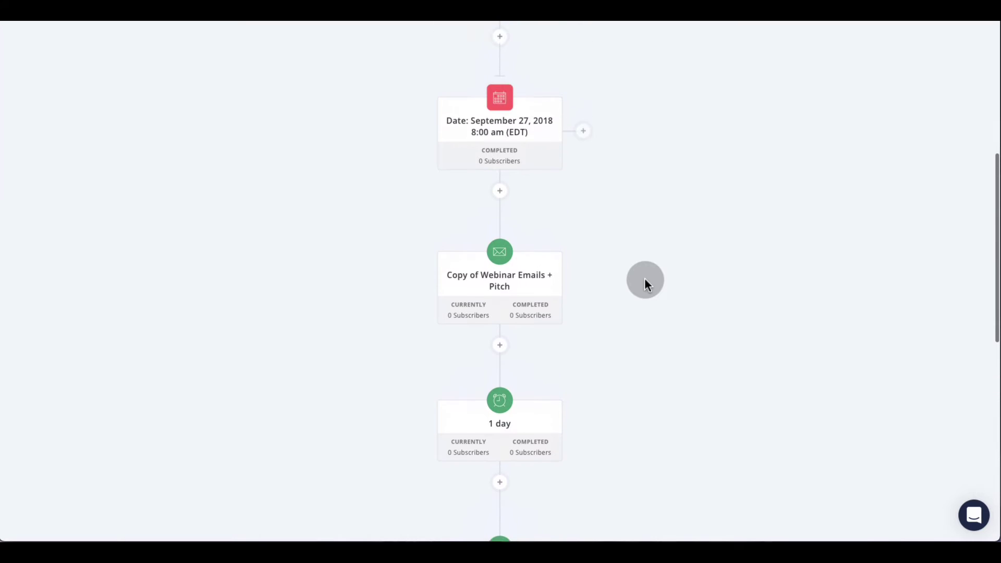
scroll(644, 280, "down", 2)
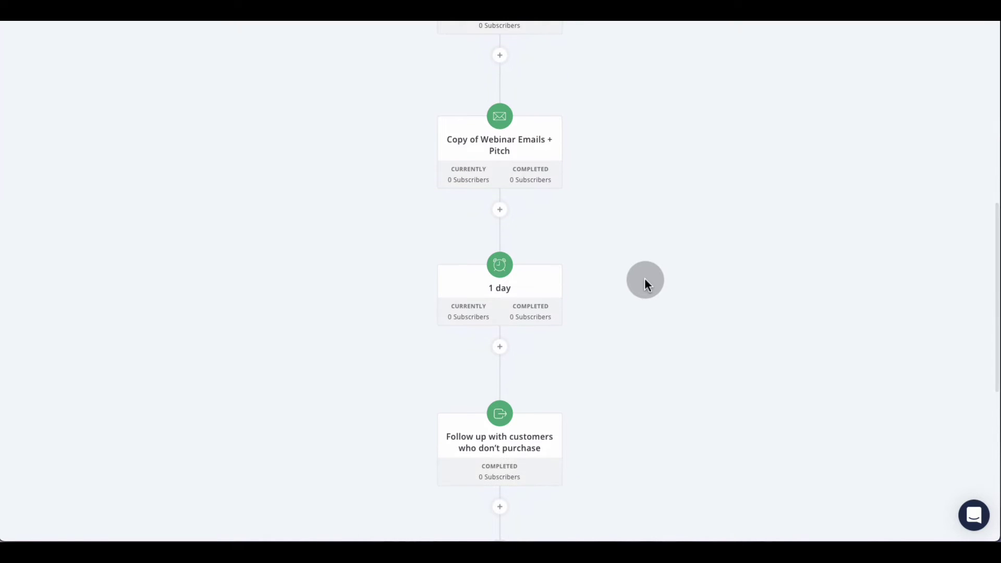
mouse_move(539, 154)
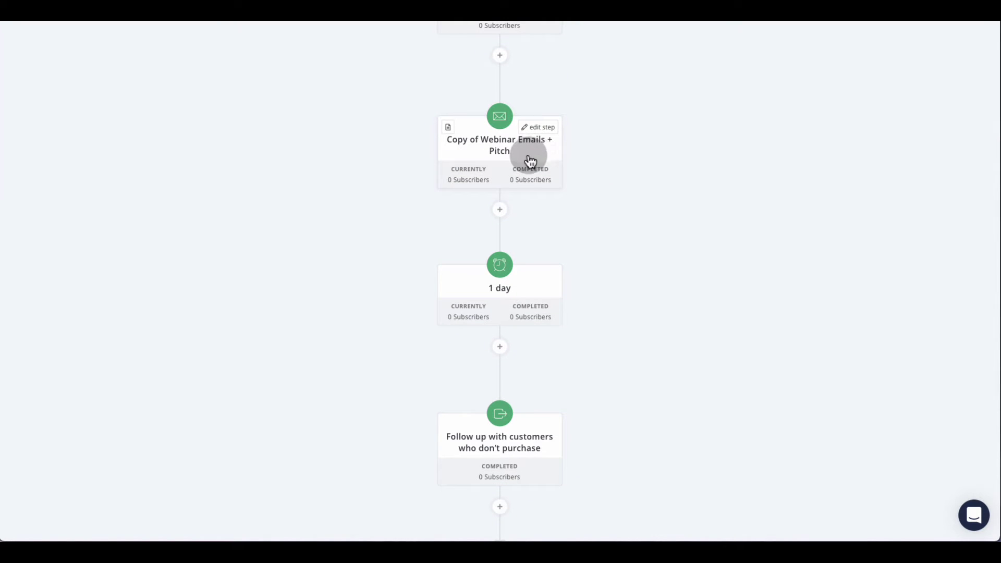
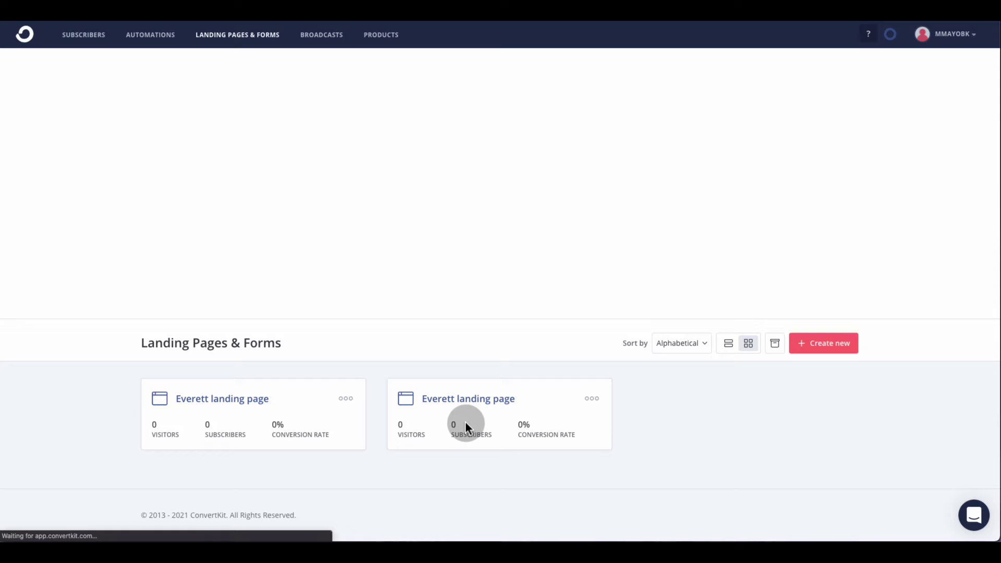
Step: View the form and landing page options for gathering subscribers, and return to the Landing Pages & Forms overview
left_click(816, 355)
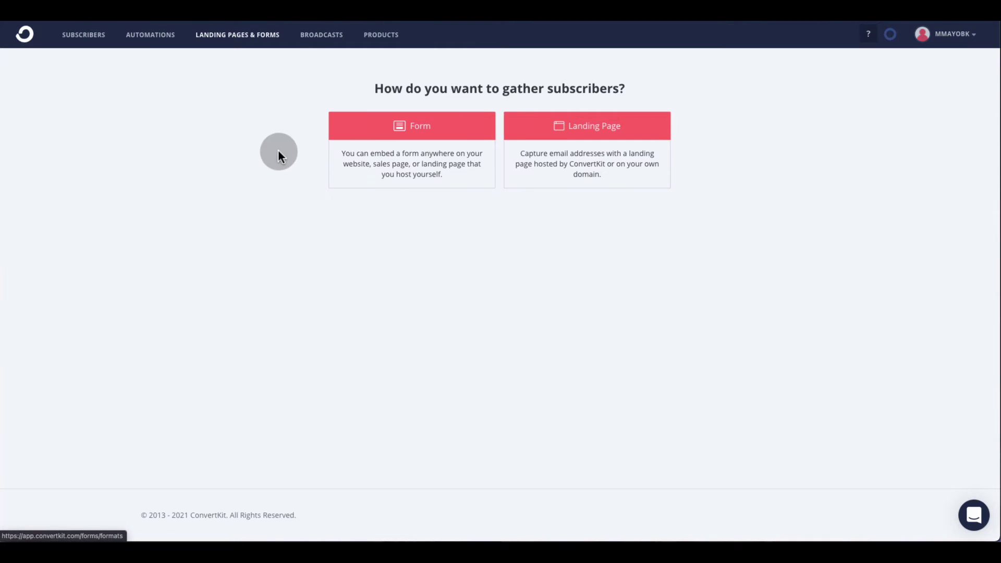
left_click(228, 37)
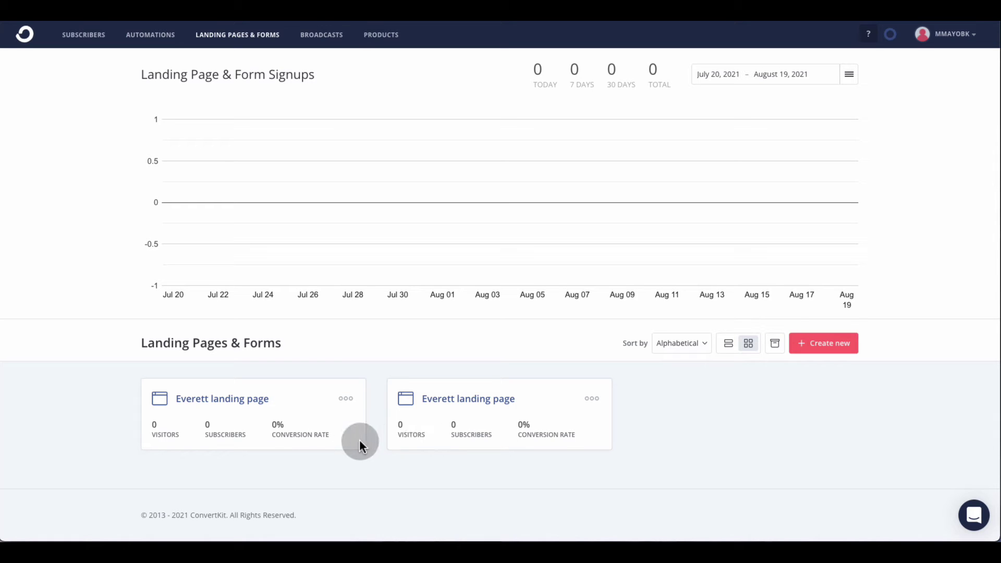
Step: Create a new inline form from the Charlotte template
left_click(813, 345)
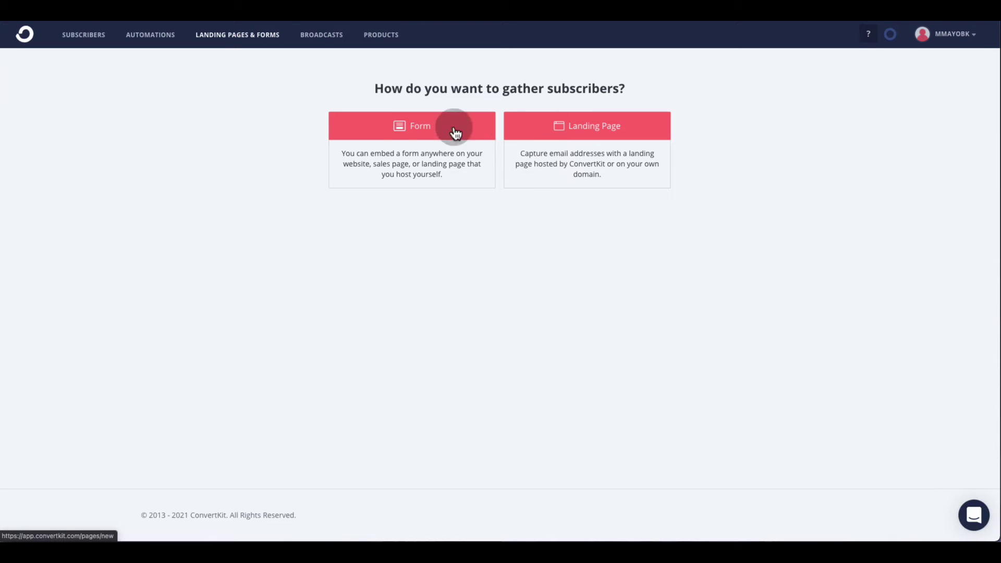
left_click(396, 134)
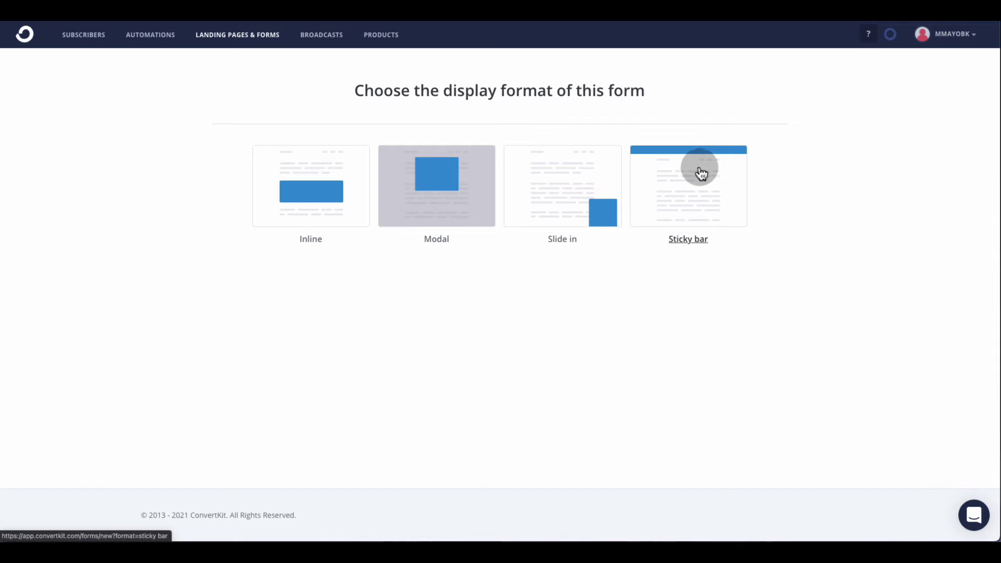
left_click(456, 203)
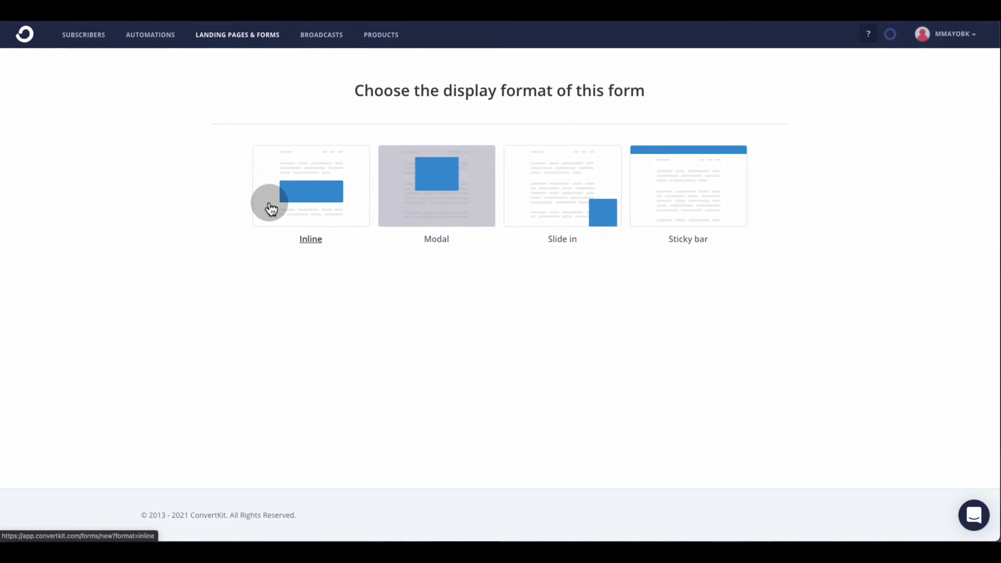
left_click(323, 198)
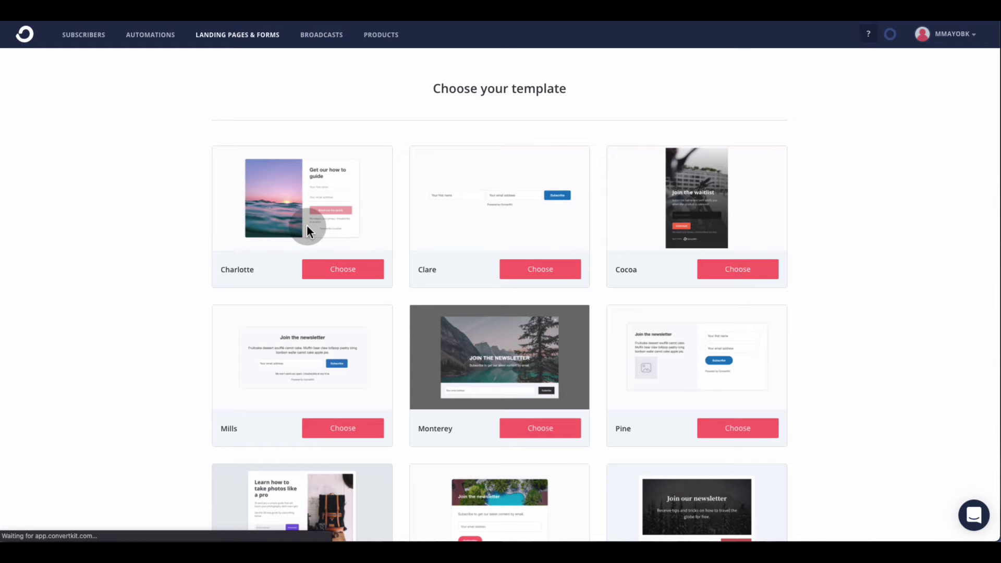
scroll(307, 227, "down", 3)
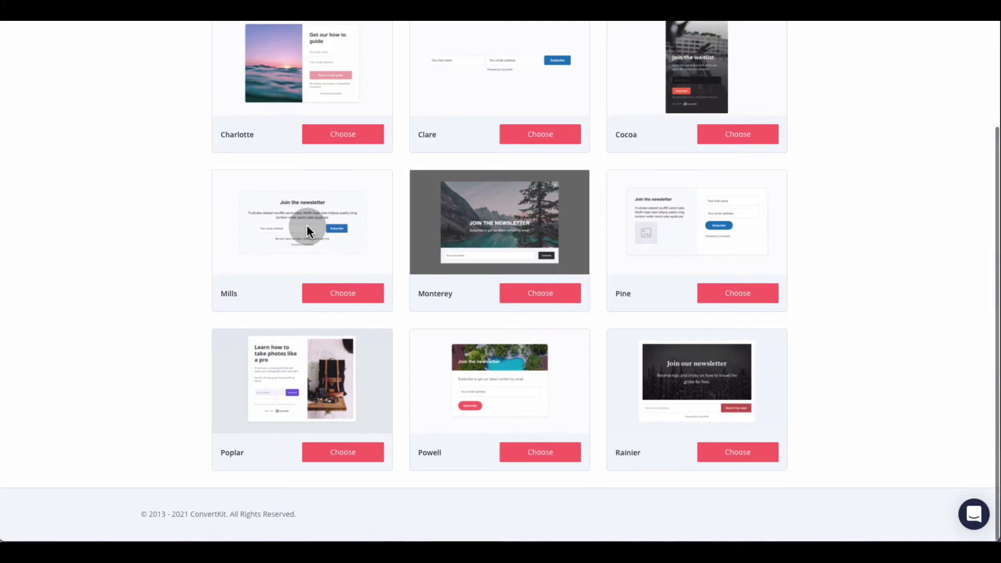
scroll(306, 227, "up", 3)
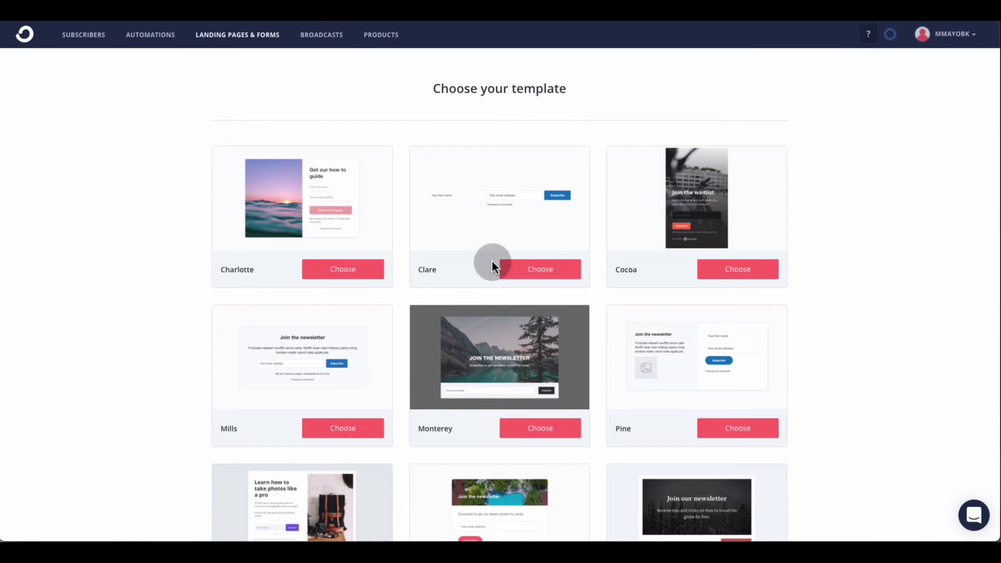
left_click(351, 266)
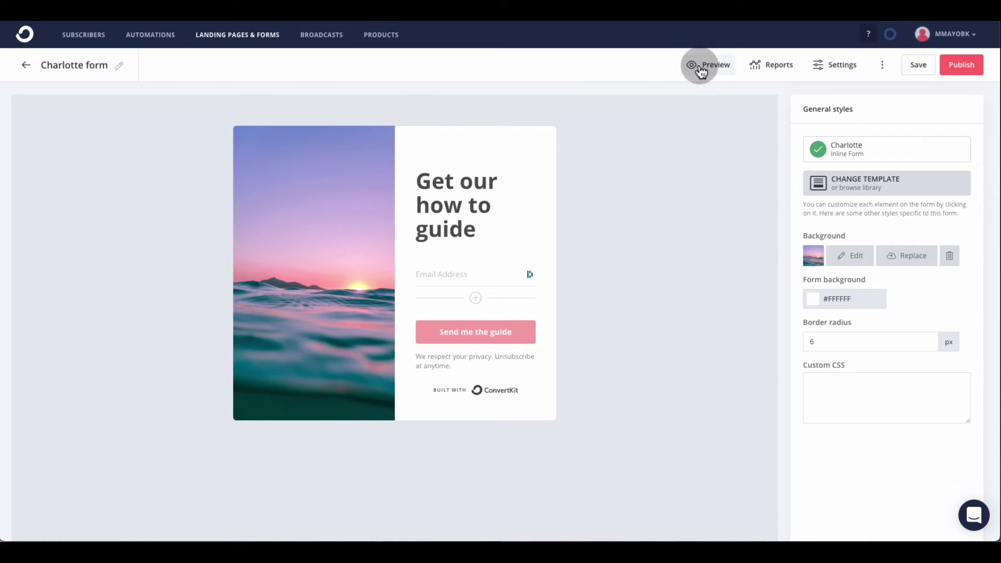
Step: Select the Charlotte form's heading to show its styles, then save the form and return to the Landing Pages & Forms overview
left_click(464, 230)
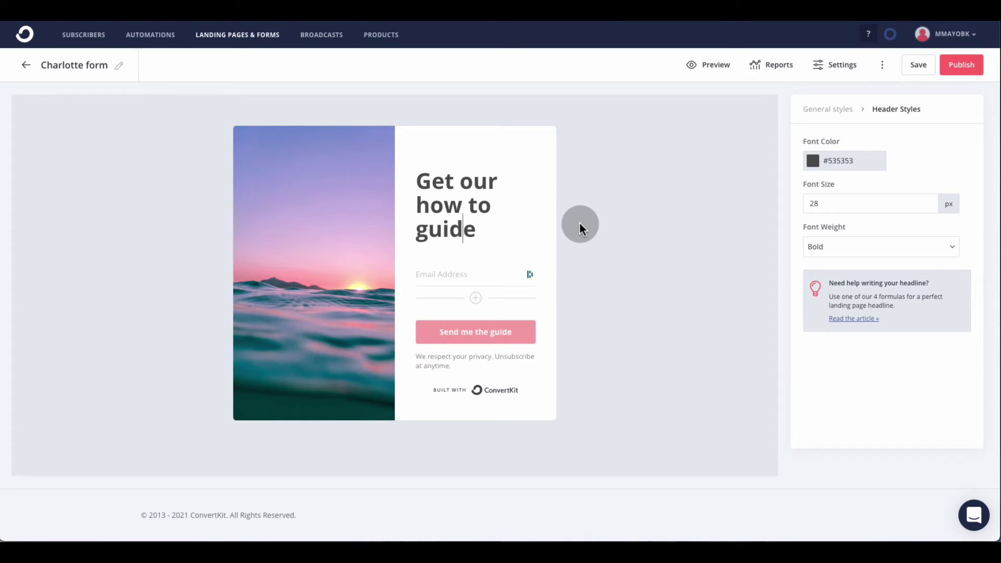
left_click(917, 65)
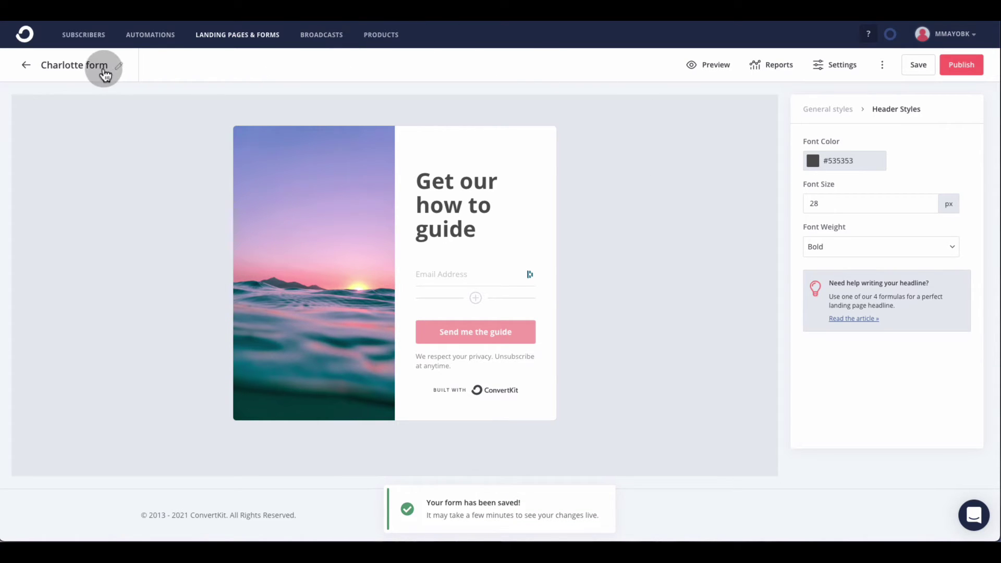
left_click(225, 36)
left_click(546, 181)
left_click(250, 41)
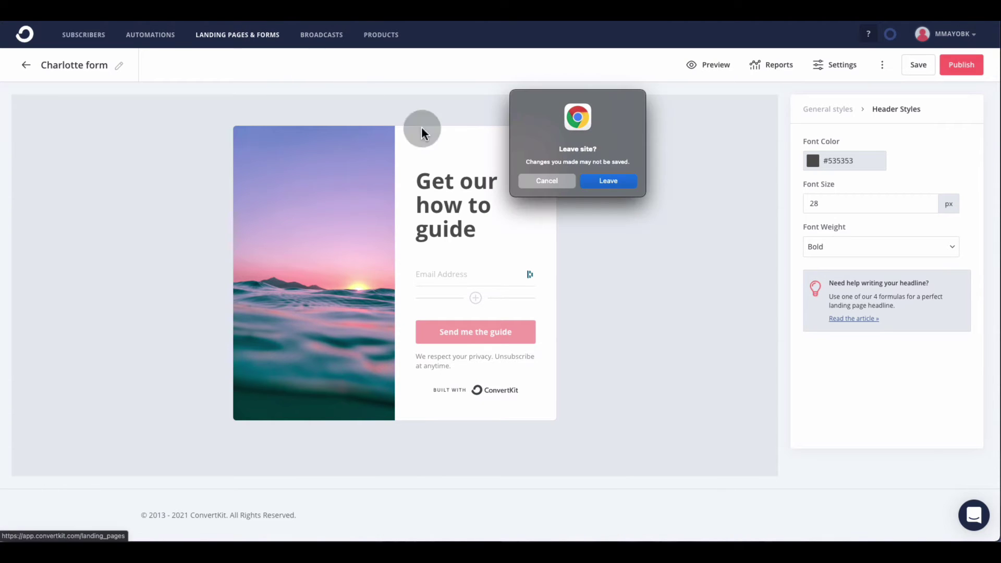
left_click(607, 182)
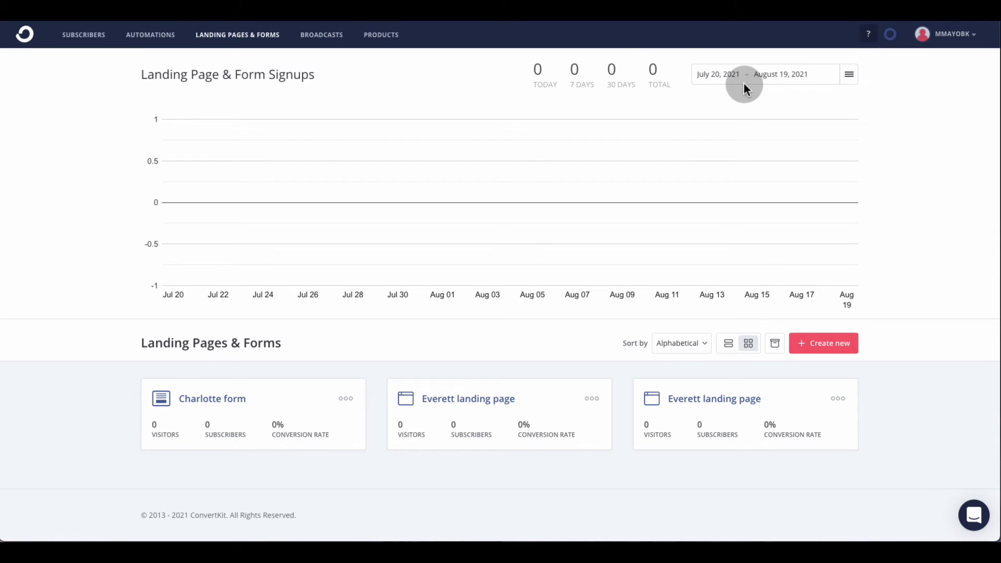
Step: View the landing pages and forms as a list, and switch back to the grid layout
left_click(714, 357)
left_click(656, 352)
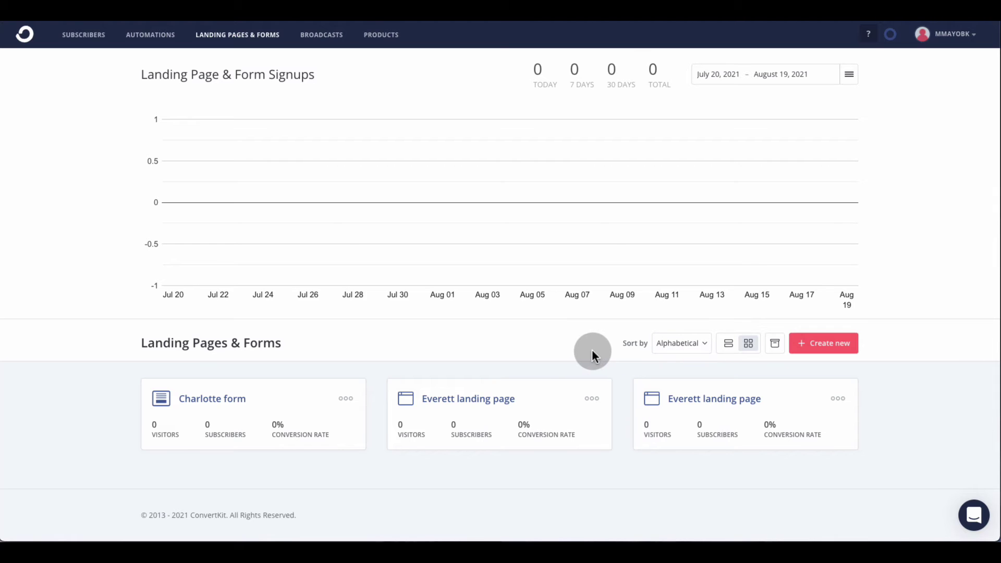
left_click(729, 352)
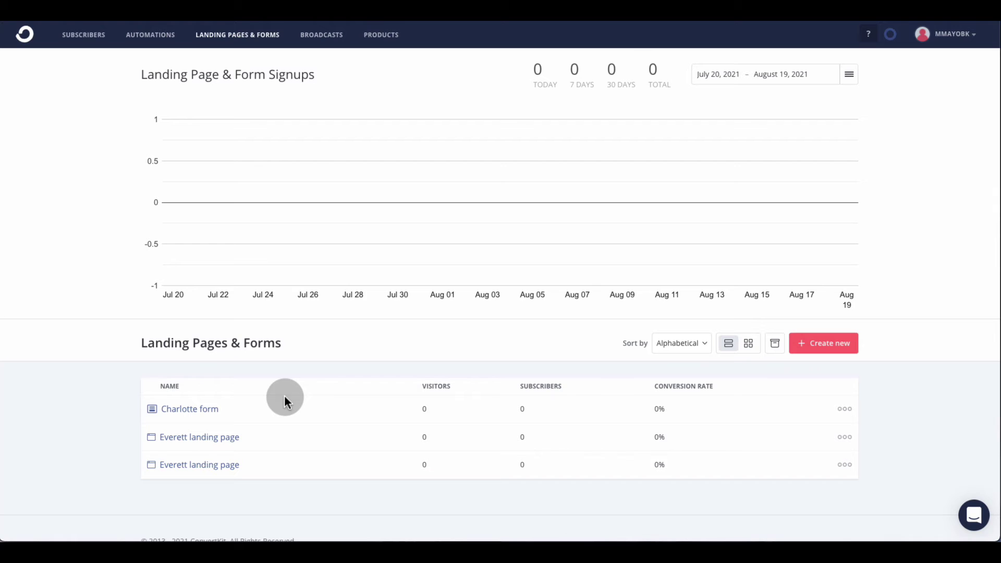
left_click(749, 343)
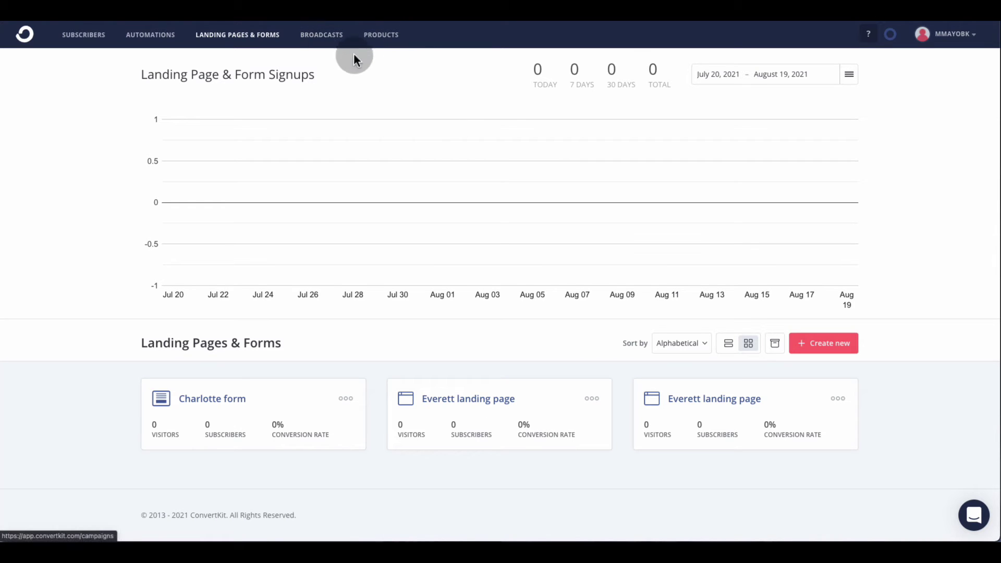
Step: Start a new landing page and browse the available templates
left_click(818, 343)
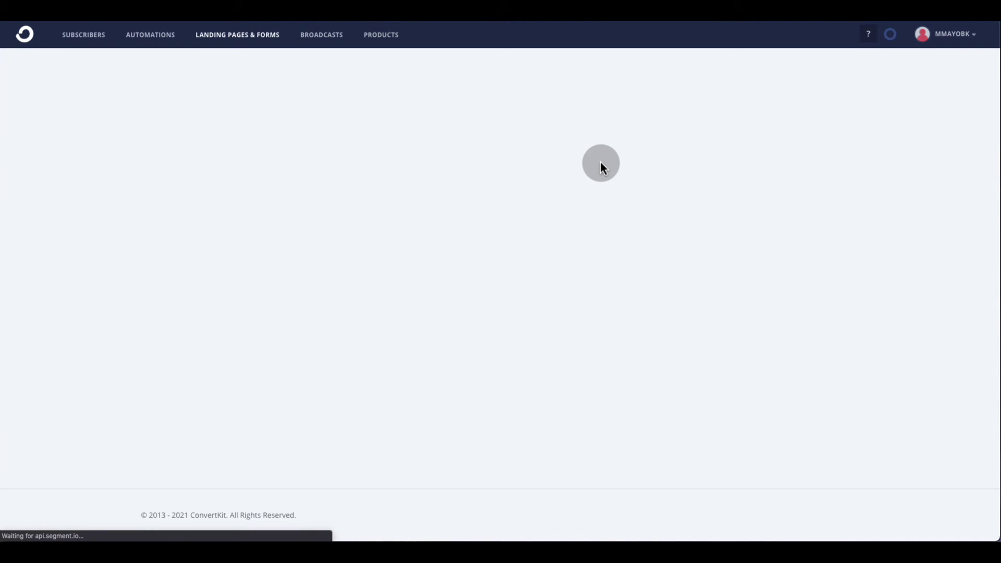
left_click(602, 140)
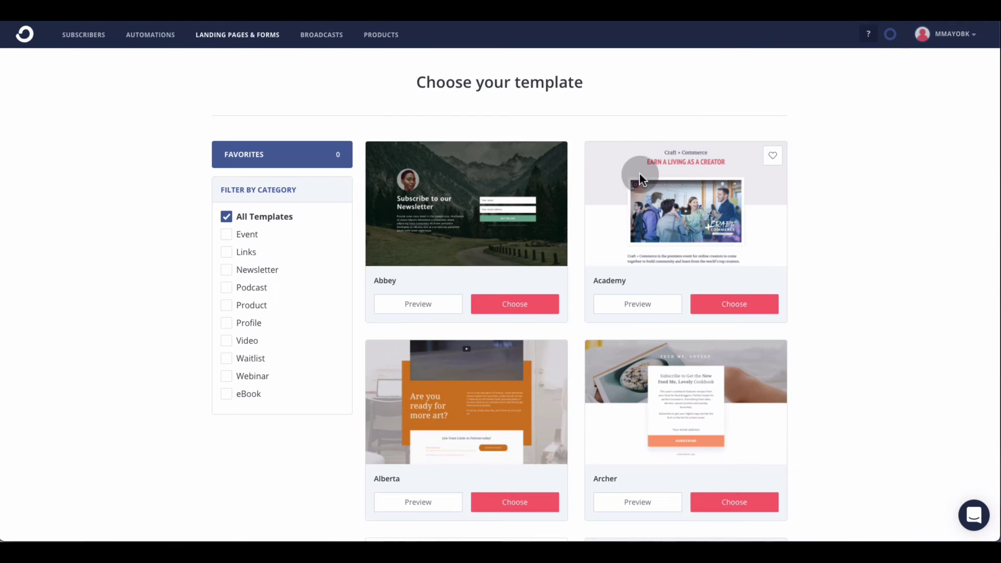
scroll(473, 214, "down", 3)
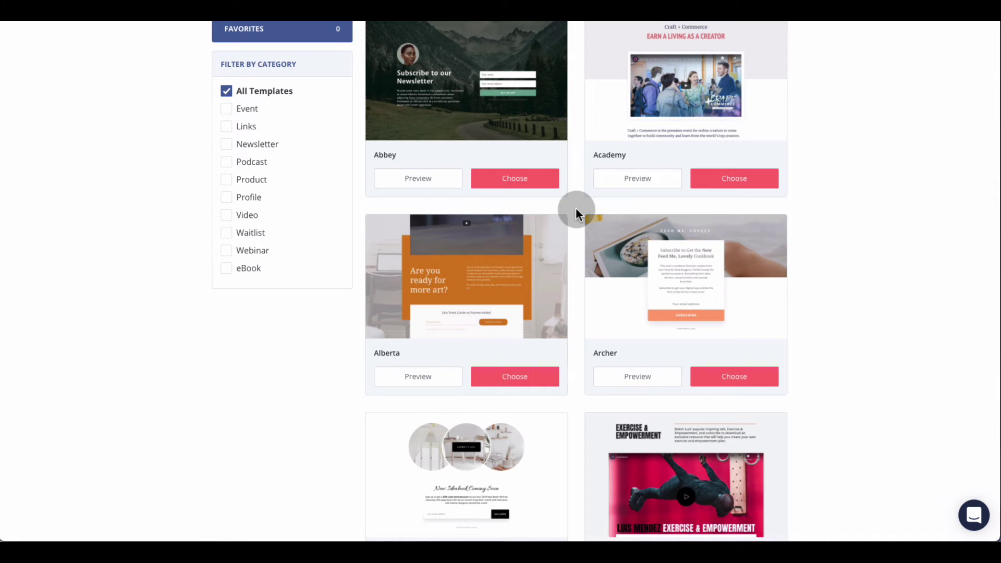
scroll(576, 208, "down", 10)
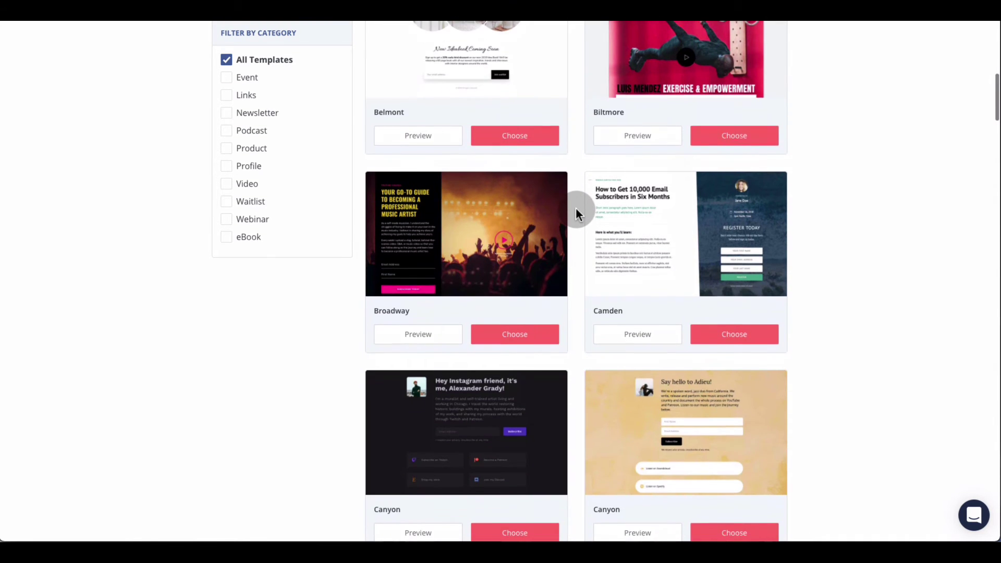
scroll(576, 208, "up", 5)
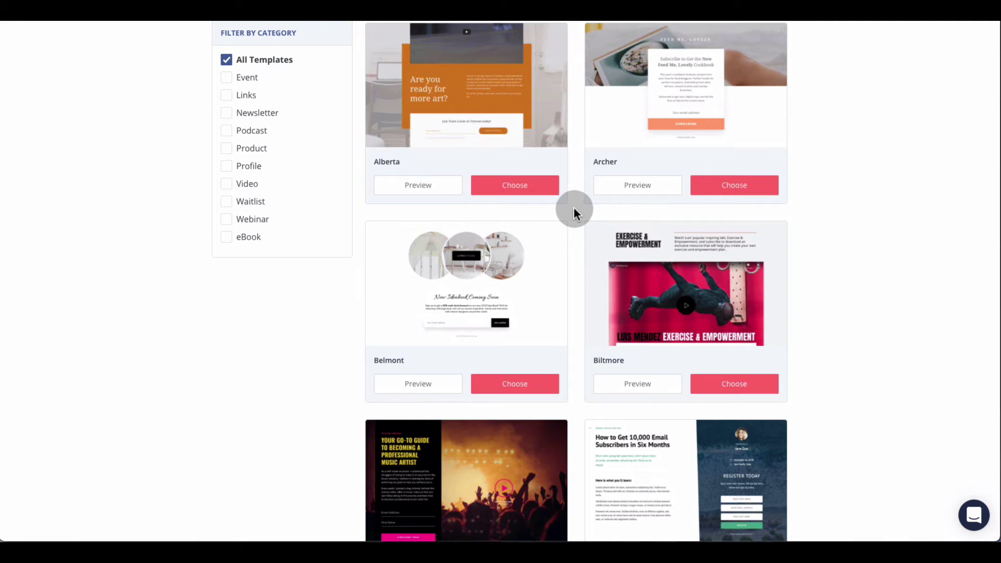
scroll(575, 208, "up", 6)
scroll(569, 207, "down", 3)
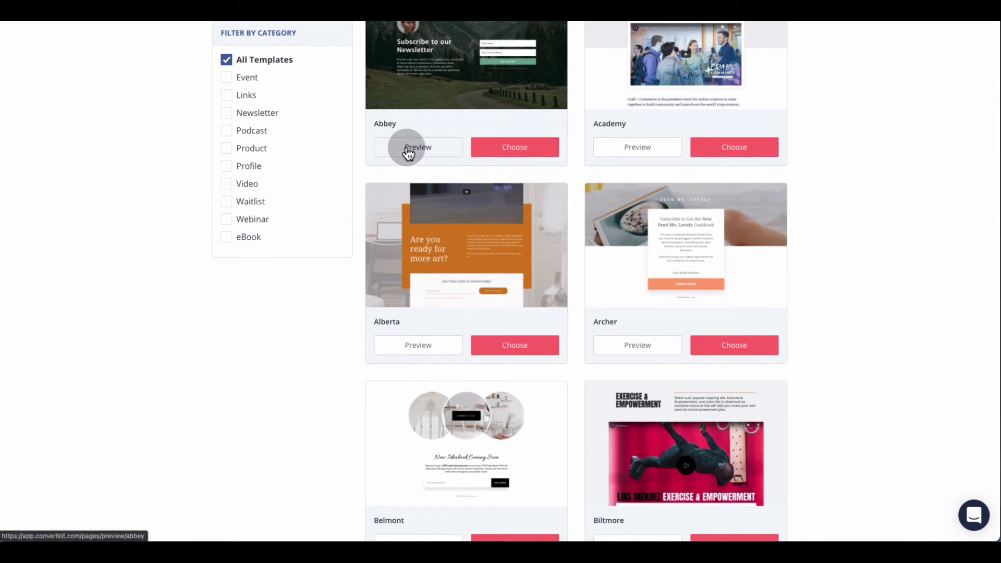
Step: Preview the Abbey template in its mobile layout and return to the template gallery
left_click(408, 151)
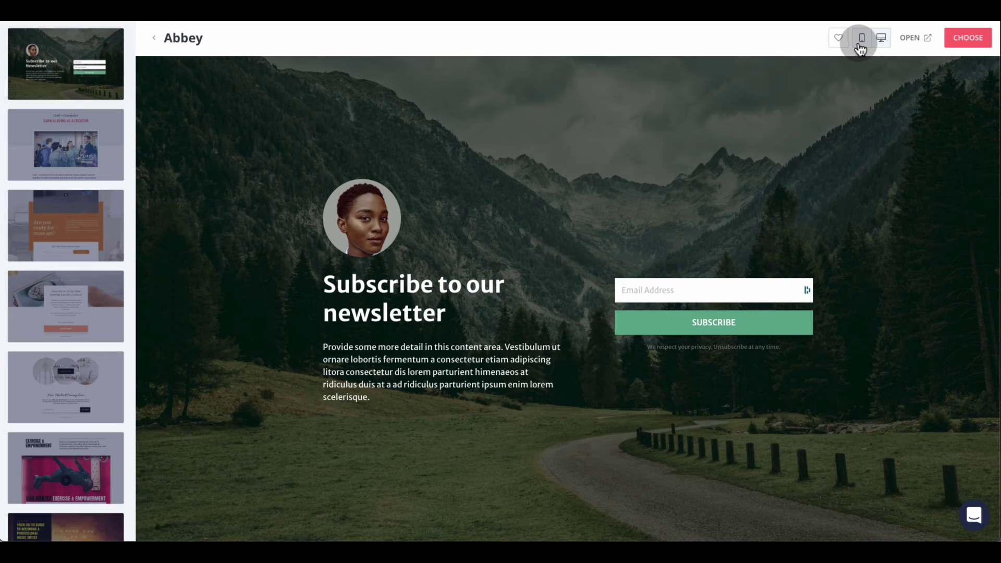
left_click(860, 42)
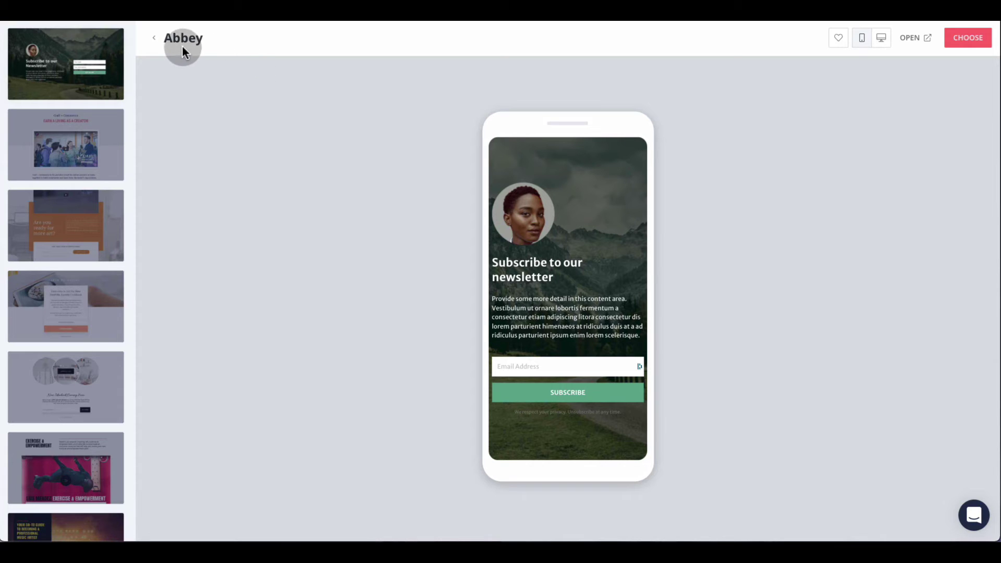
left_click(156, 41)
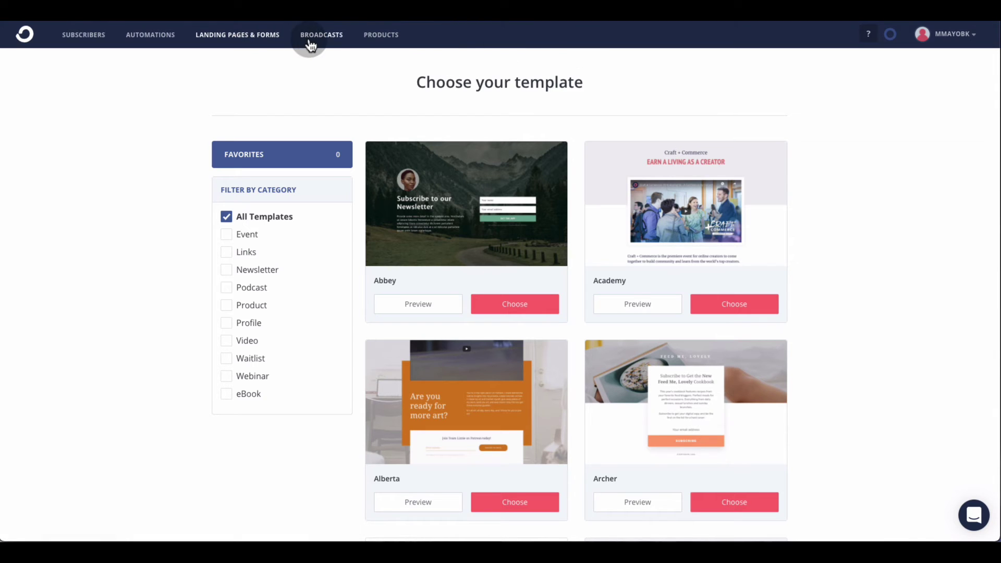
Step: Start a new broadcast and set its subject line to "Test"
left_click(311, 38)
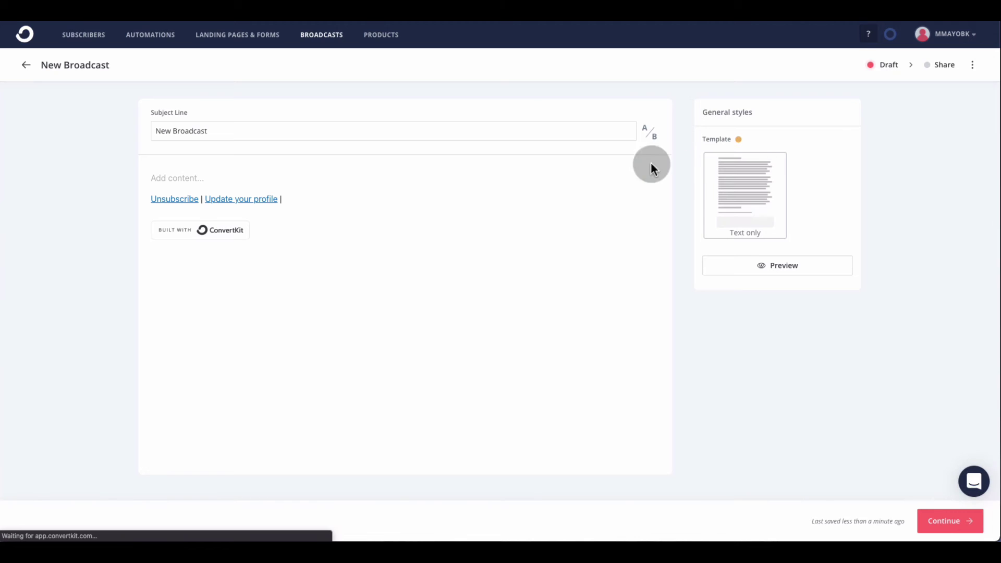
left_click_drag(217, 130, 160, 131)
left_click(180, 130)
type("Te")
key("BackSpace")
type("est")
left_click_drag(223, 130, 130, 129)
key("BackSpace")
type("Test")
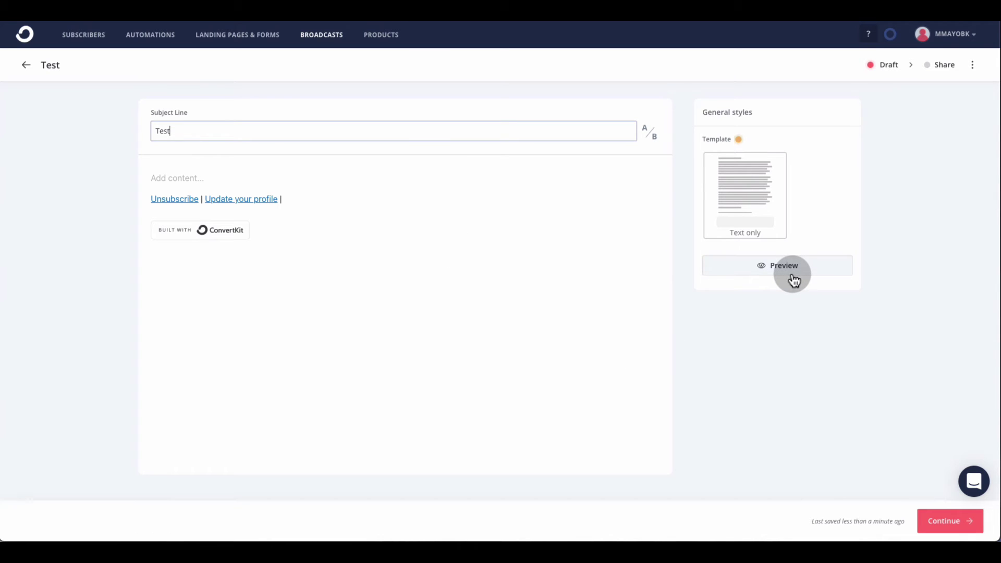
Step: Review the Test broadcast's sender, recipient filter, send time and public feed settings, and return to the Broadcasts list
left_click(941, 518)
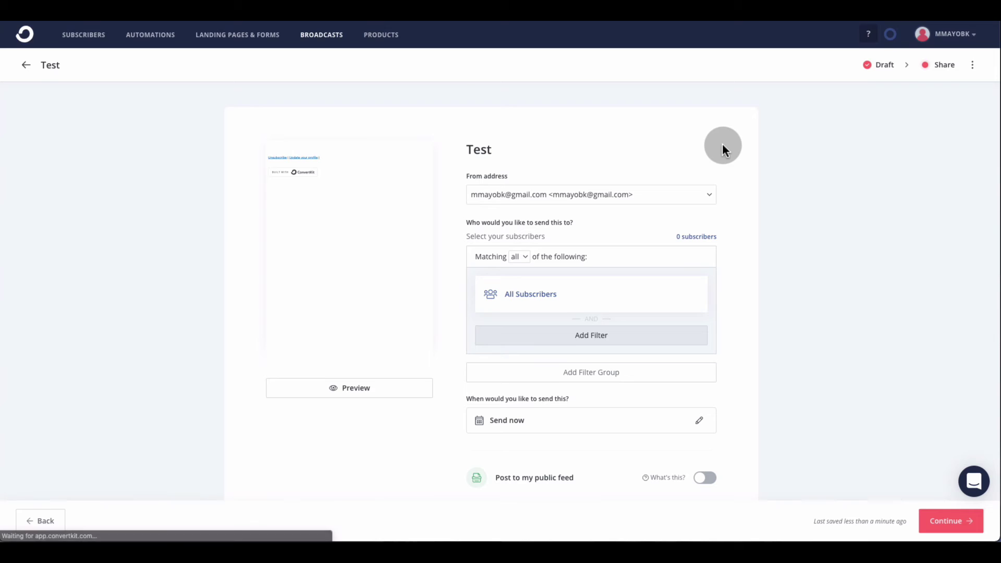
scroll(721, 145, "down", 1)
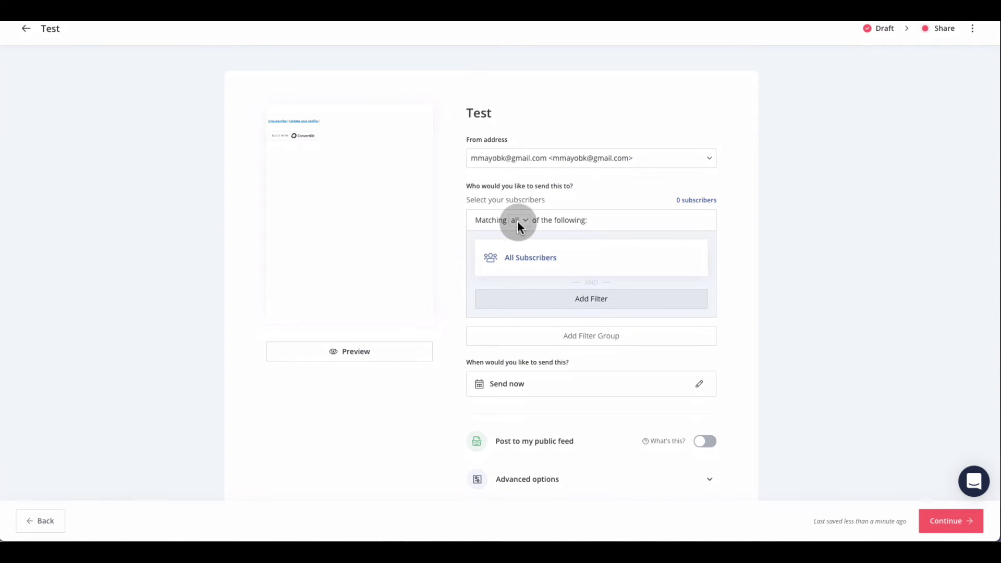
scroll(586, 282, "down", 1)
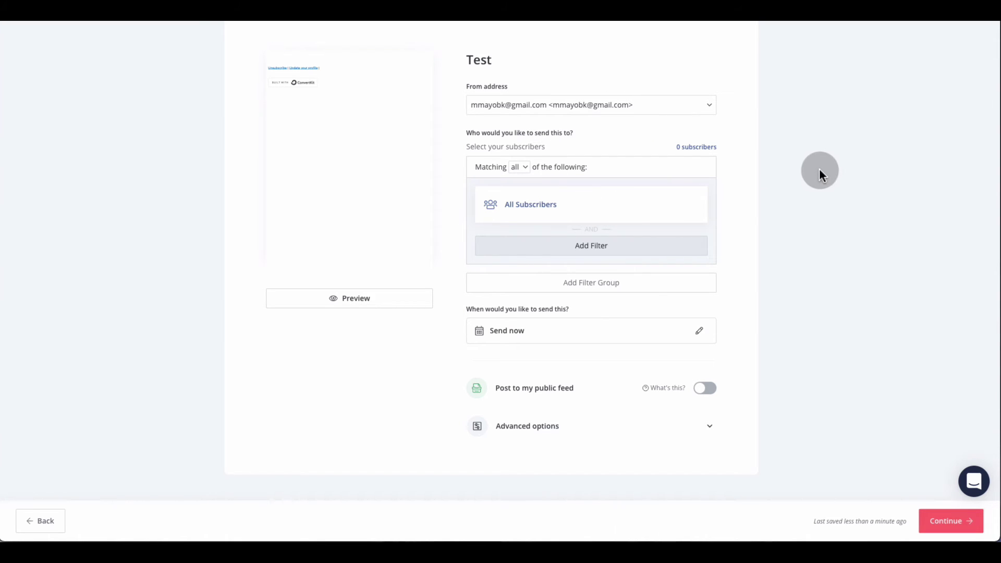
scroll(819, 170, "up", 2)
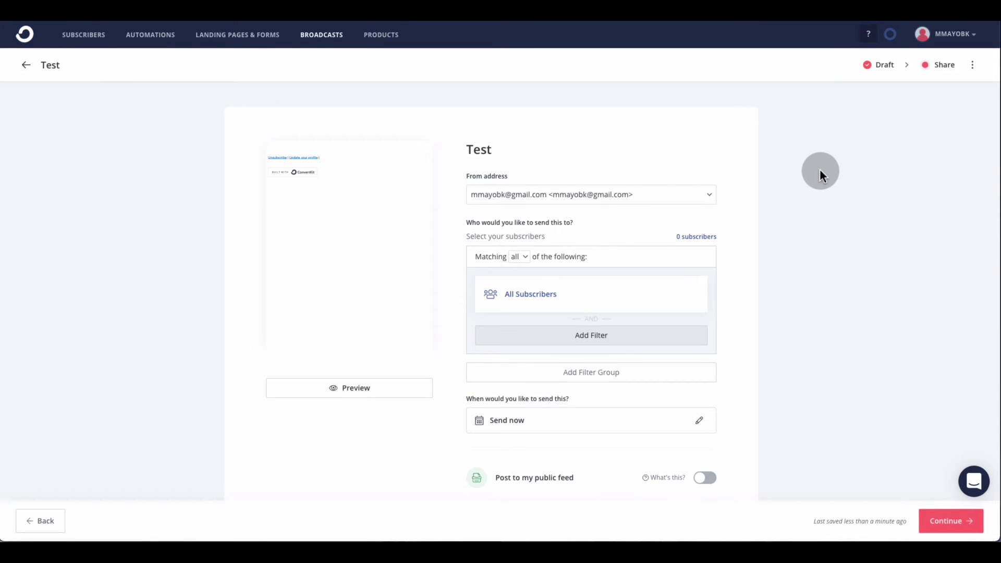
scroll(799, 110, "down", 1)
scroll(800, 109, "up", 1)
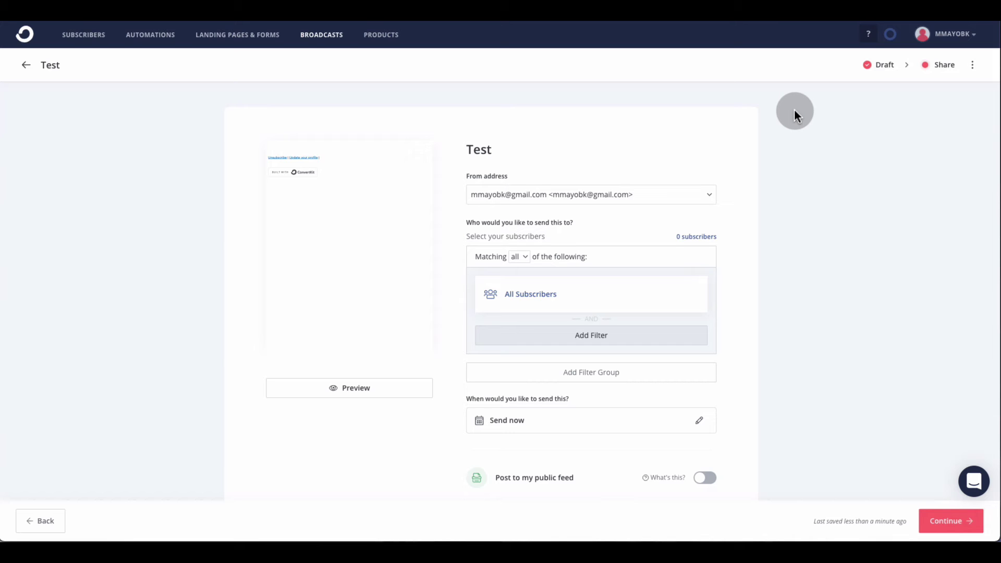
left_click(26, 67)
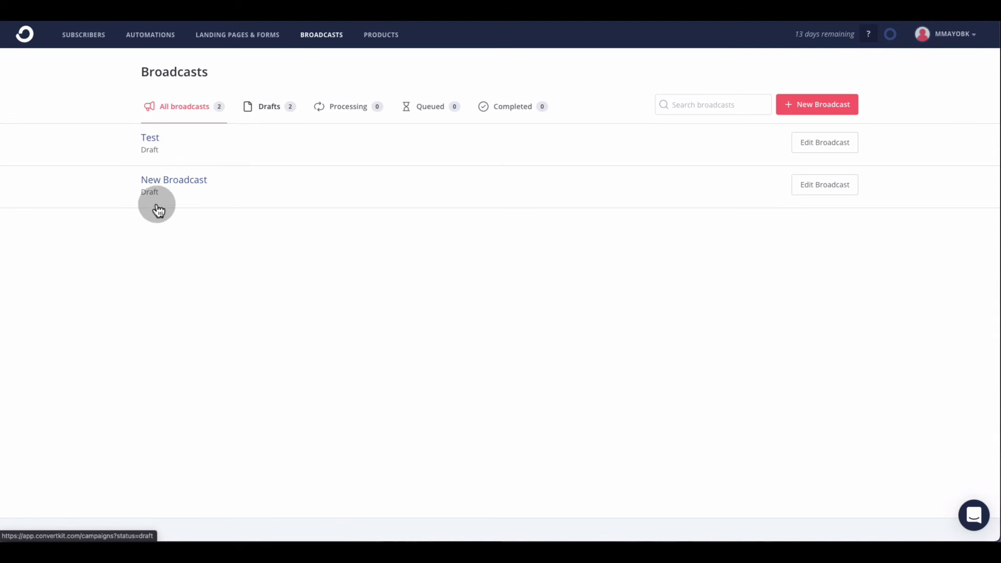
Step: Start a new product and examine its Product Details, Fulfillment and Domain Name sections
left_click(384, 36)
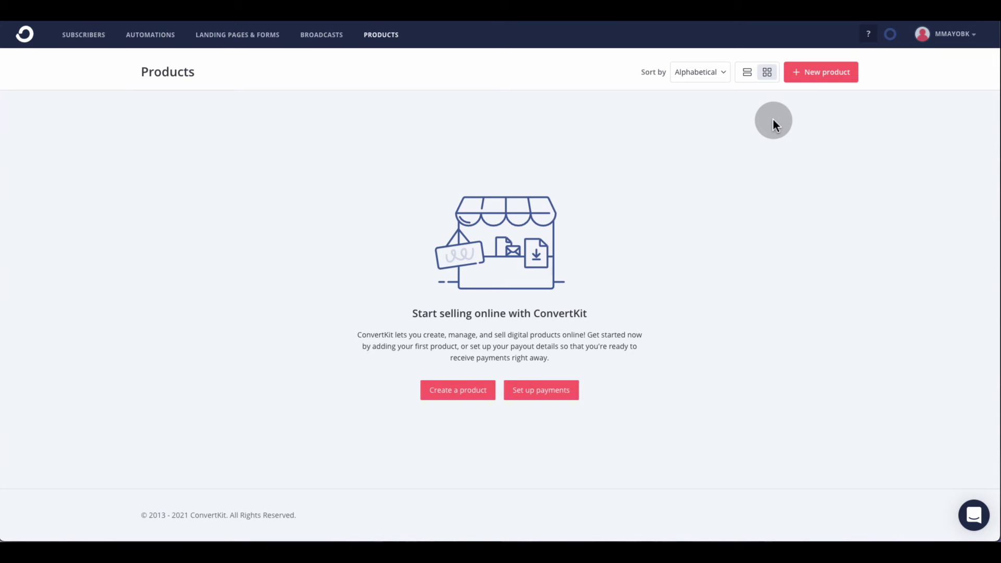
left_click(808, 74)
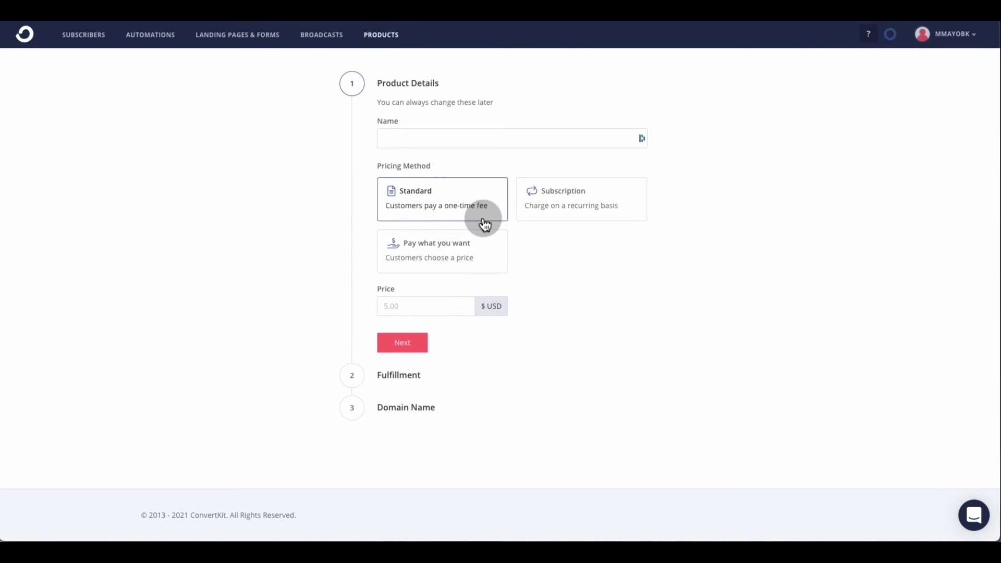
left_click(394, 376)
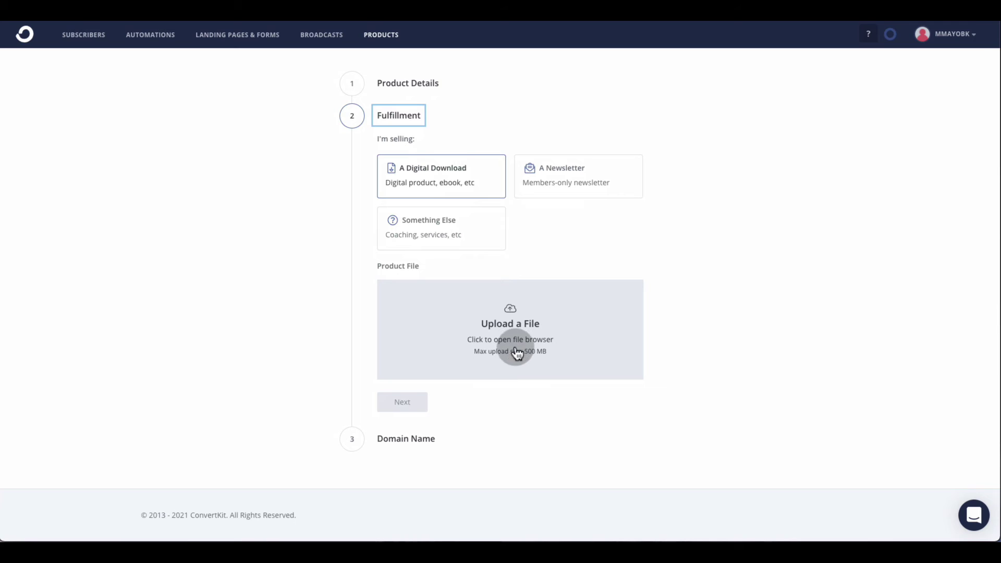
left_click(404, 441)
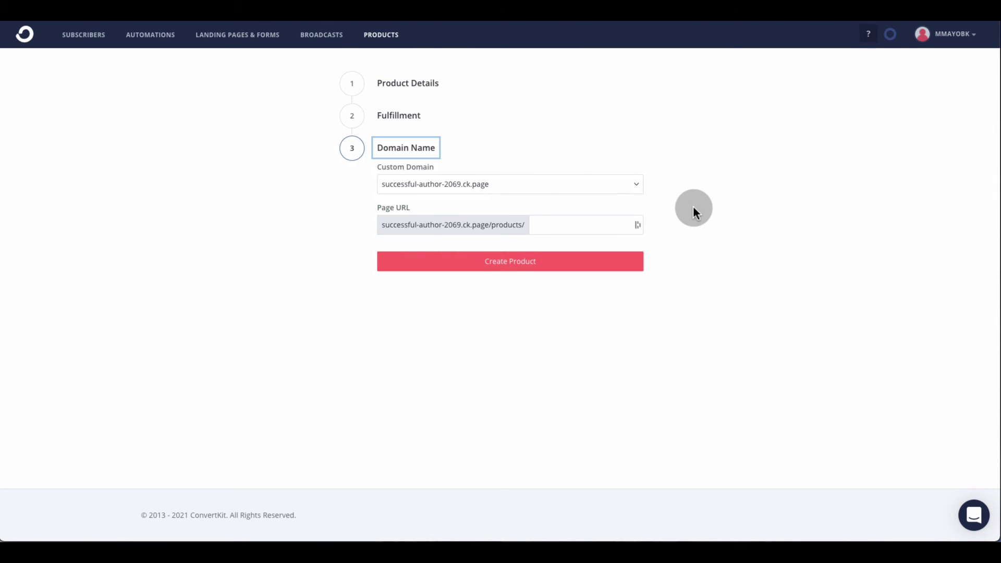
Step: Leave the new product form and look through the whole catalogue on the Integrations with ConvertKit page
left_click(371, 37)
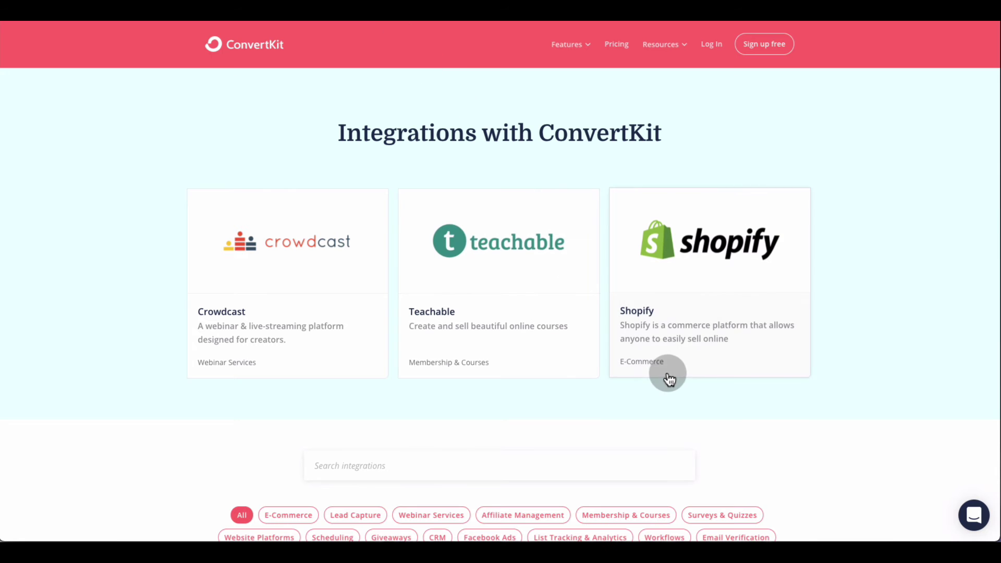
scroll(901, 307, "down", 6)
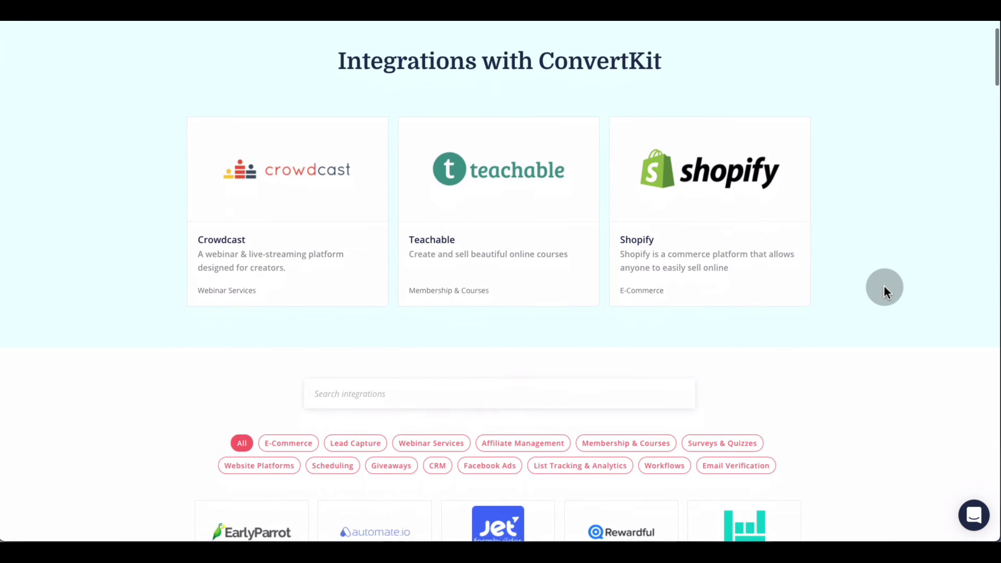
scroll(884, 288, "down", 3)
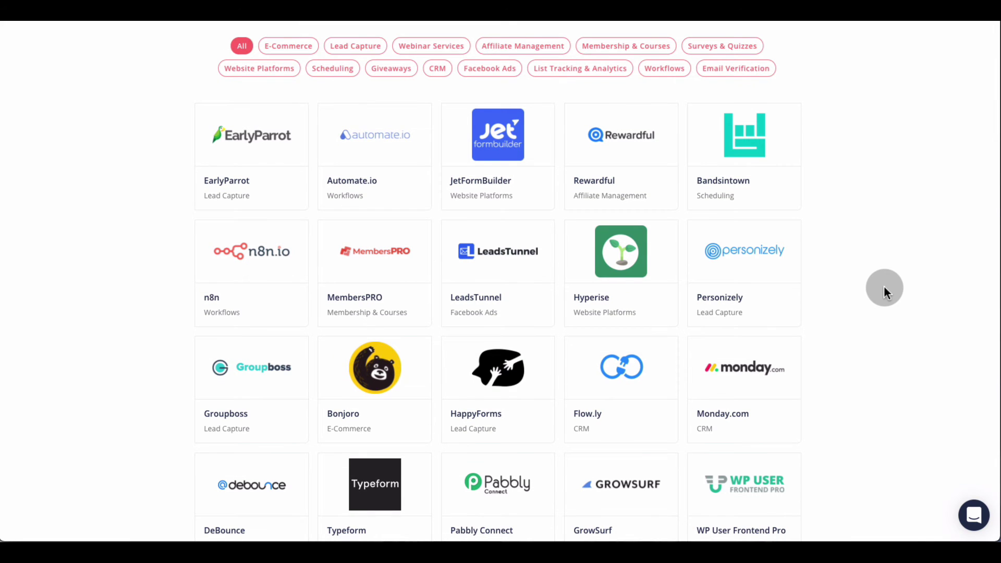
scroll(884, 292, "down", 1)
scroll(884, 292, "down", 1)
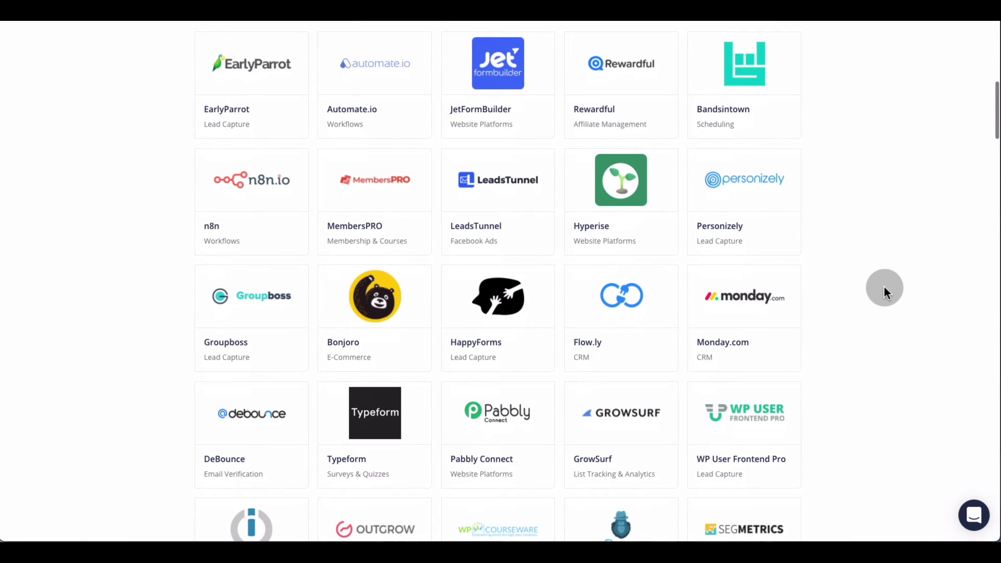
scroll(884, 287, "down", 1)
scroll(884, 288, "down", 1)
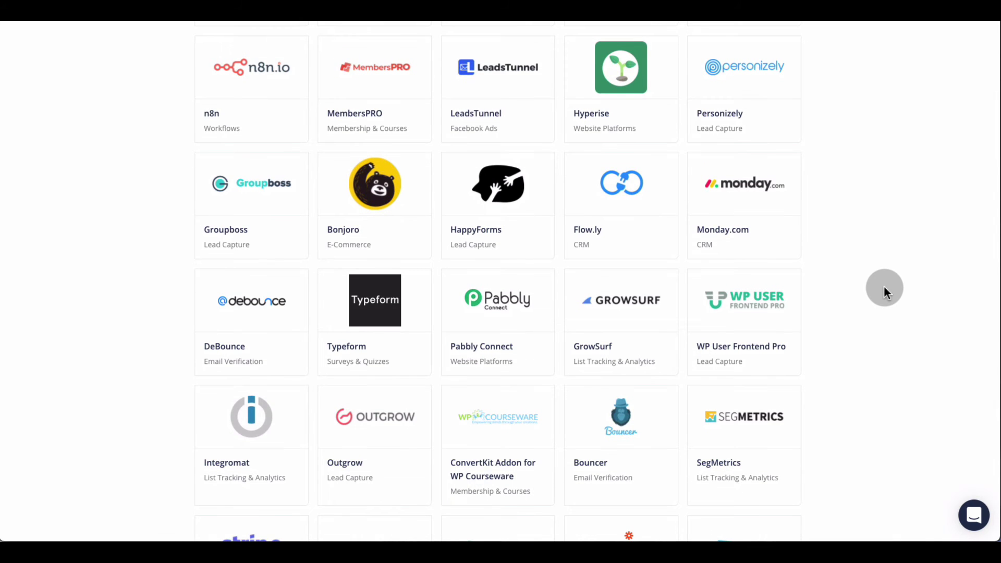
scroll(884, 286, "down", 1)
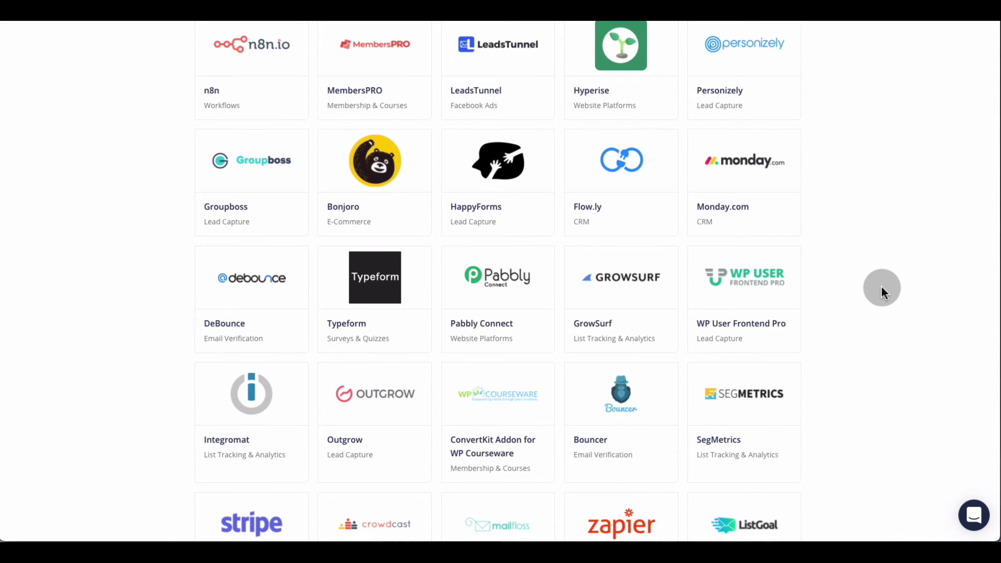
scroll(881, 292, "down", 1)
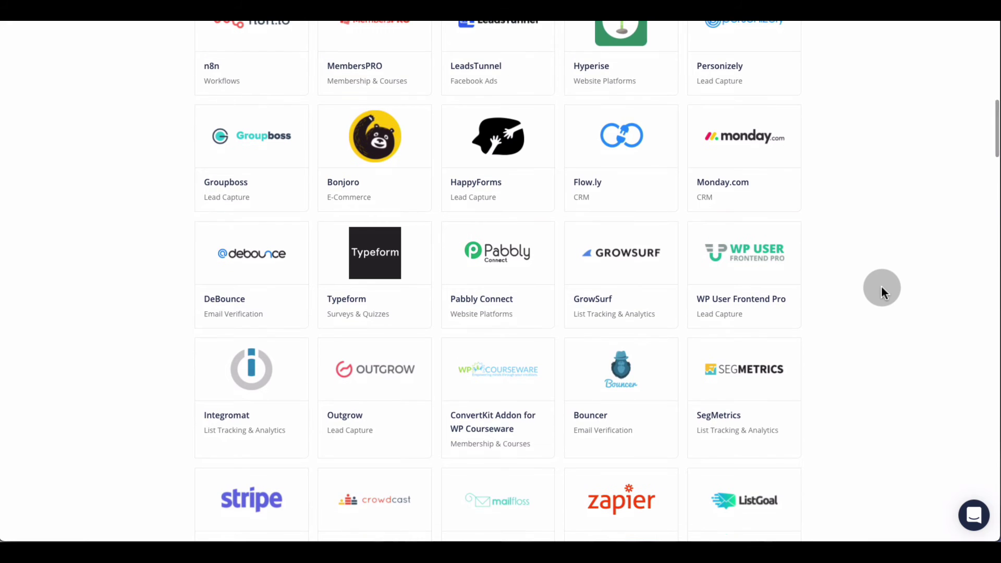
scroll(882, 287, "down", 4)
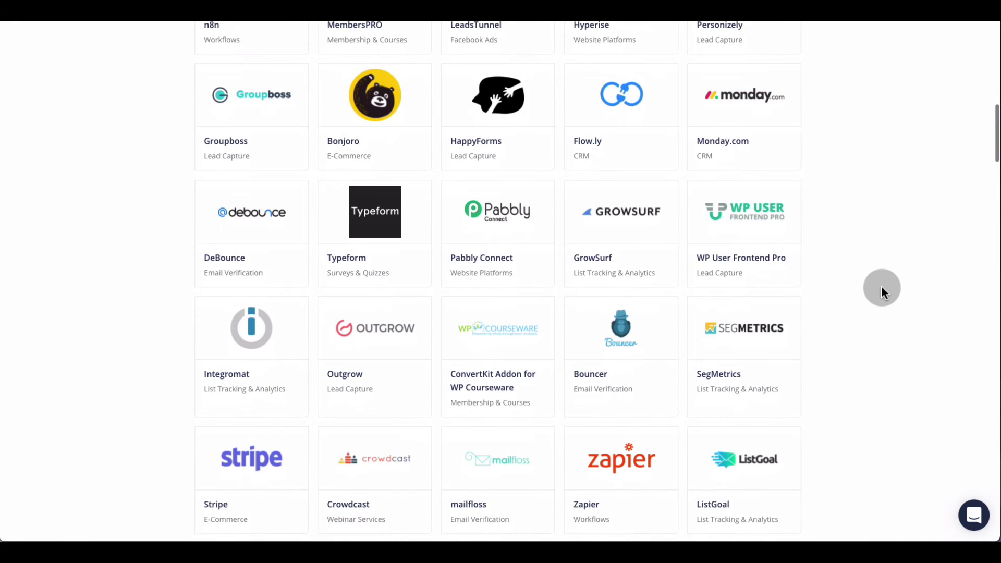
scroll(882, 288, "down", 1)
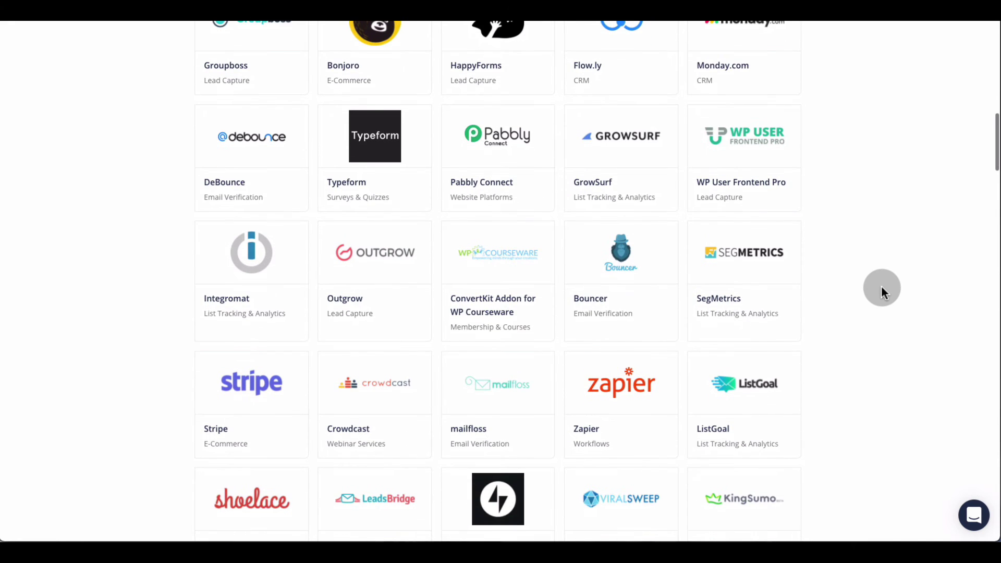
scroll(882, 288, "down", 1)
scroll(881, 290, "down", 6)
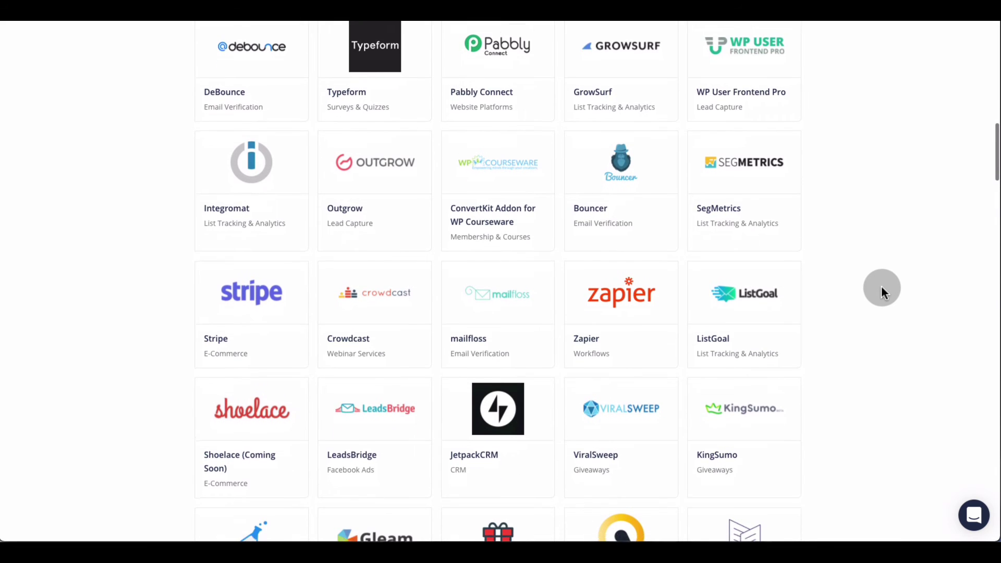
scroll(881, 290, "down", 5)
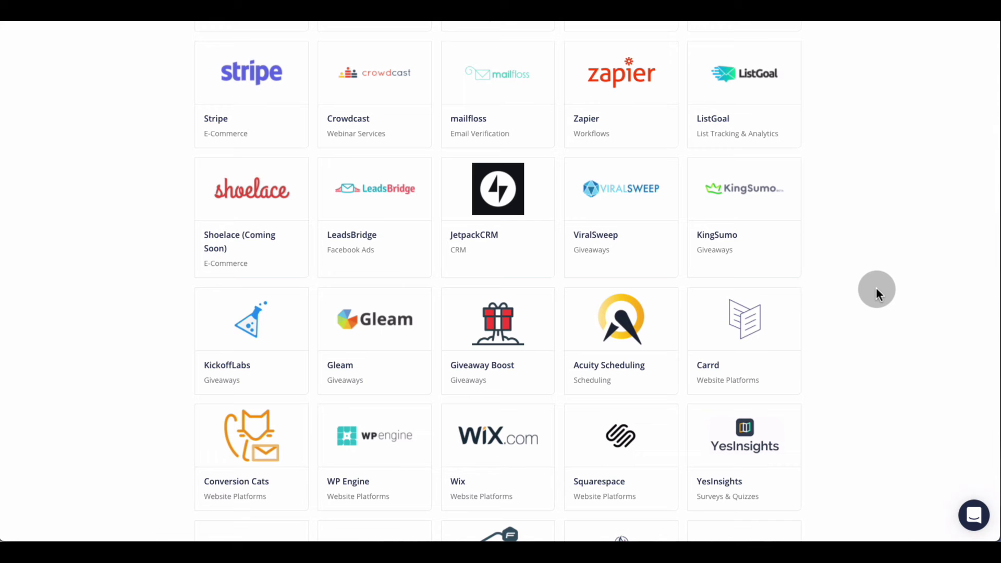
scroll(877, 293, "down", 4)
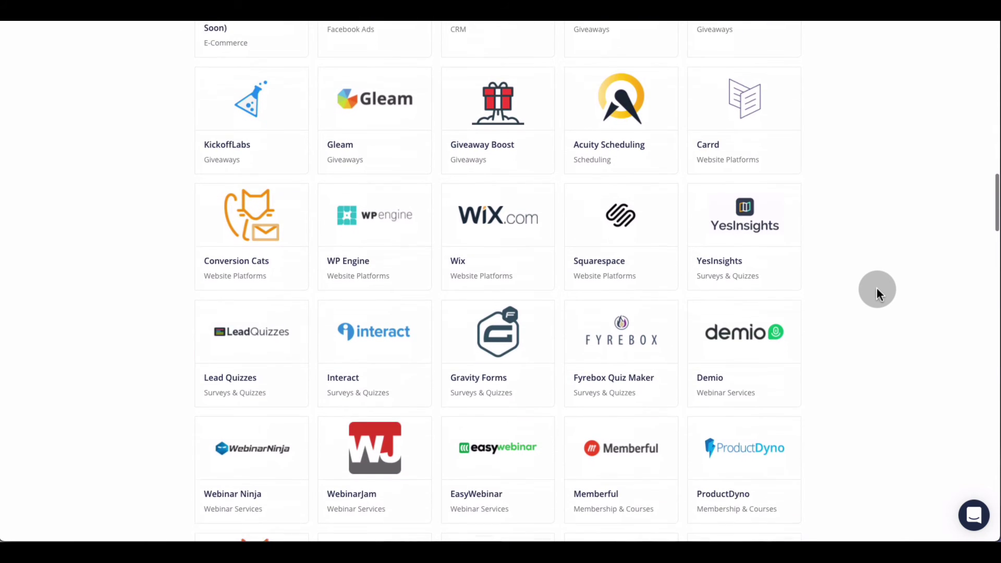
scroll(877, 292, "down", 2)
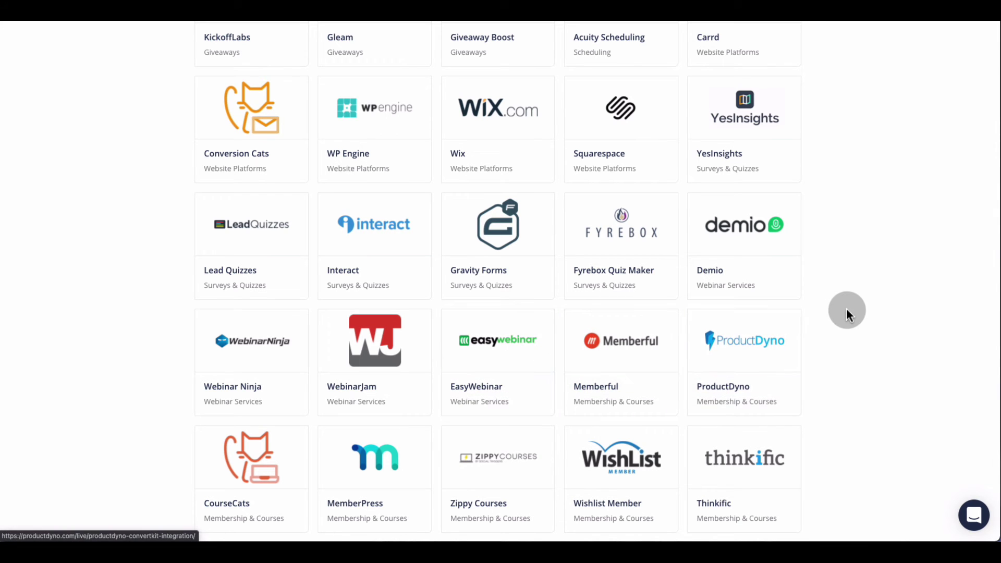
scroll(846, 311, "down", 2)
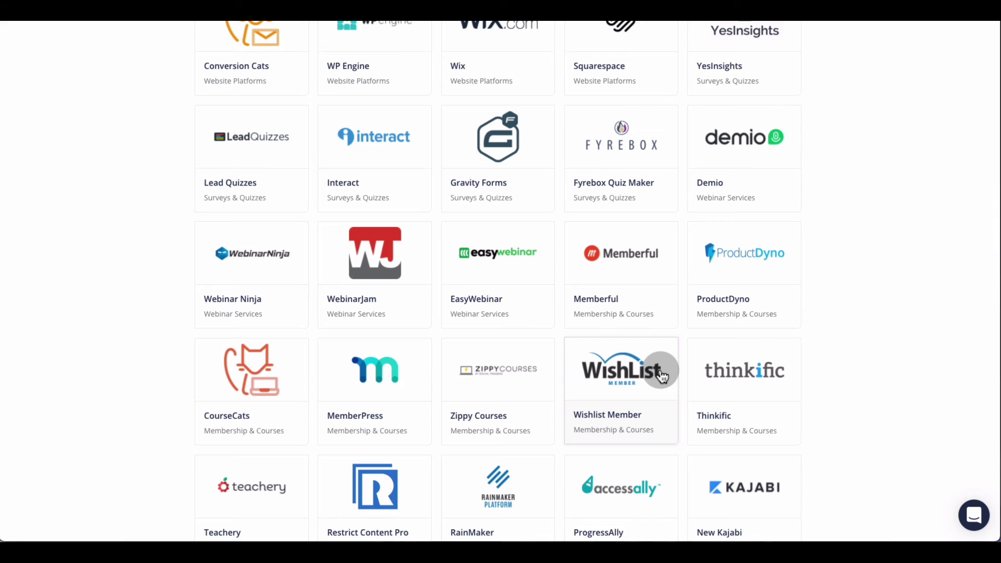
scroll(715, 358, "down", 4)
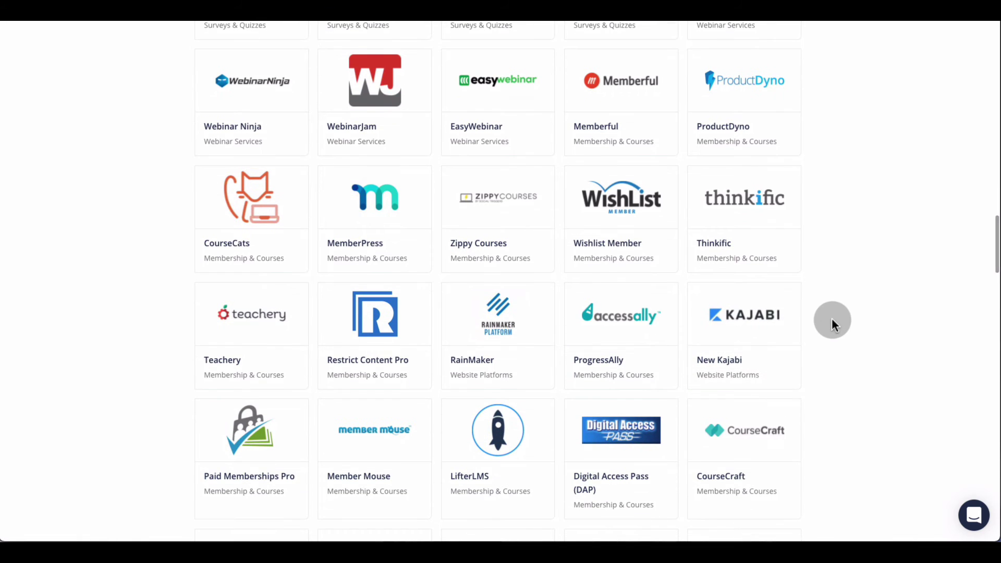
scroll(833, 322, "down", 3)
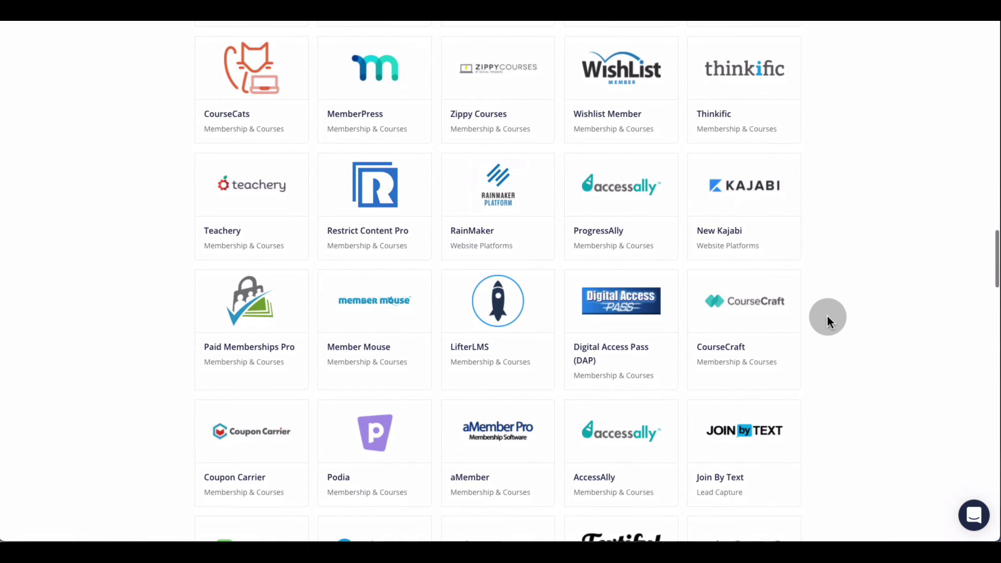
scroll(828, 319, "down", 1)
scroll(826, 316, "down", 6)
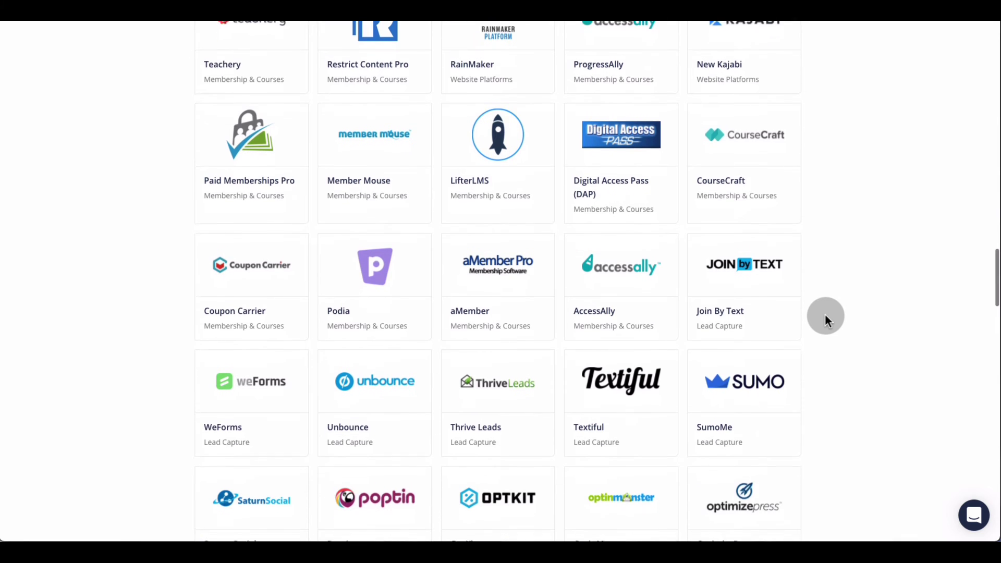
scroll(825, 318, "down", 5)
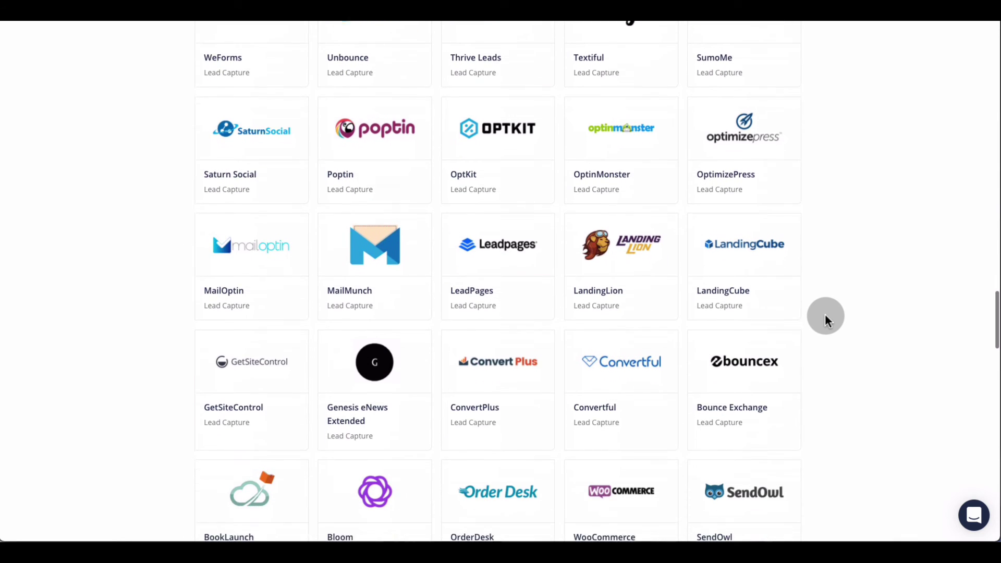
scroll(826, 319, "down", 5)
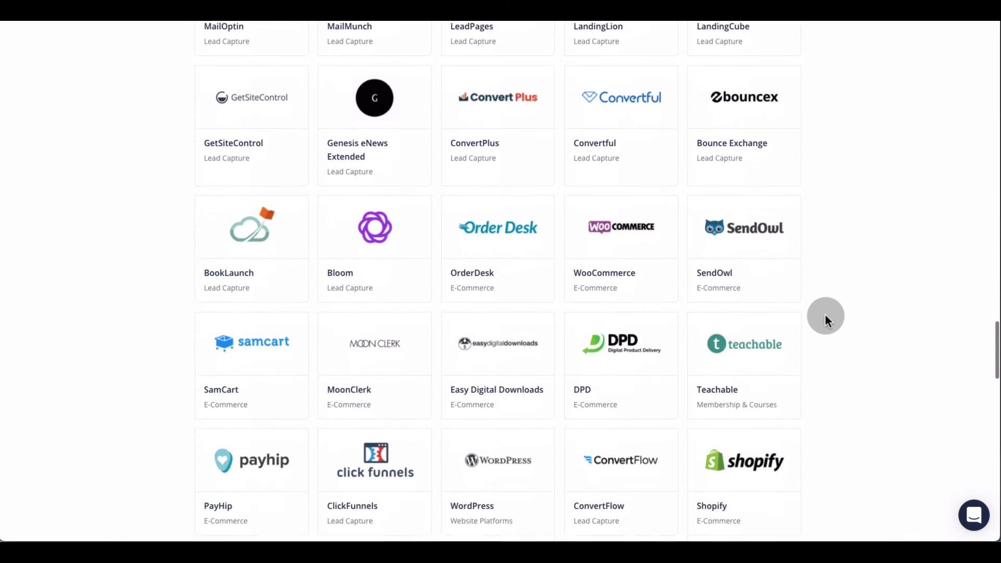
scroll(826, 317, "down", 7)
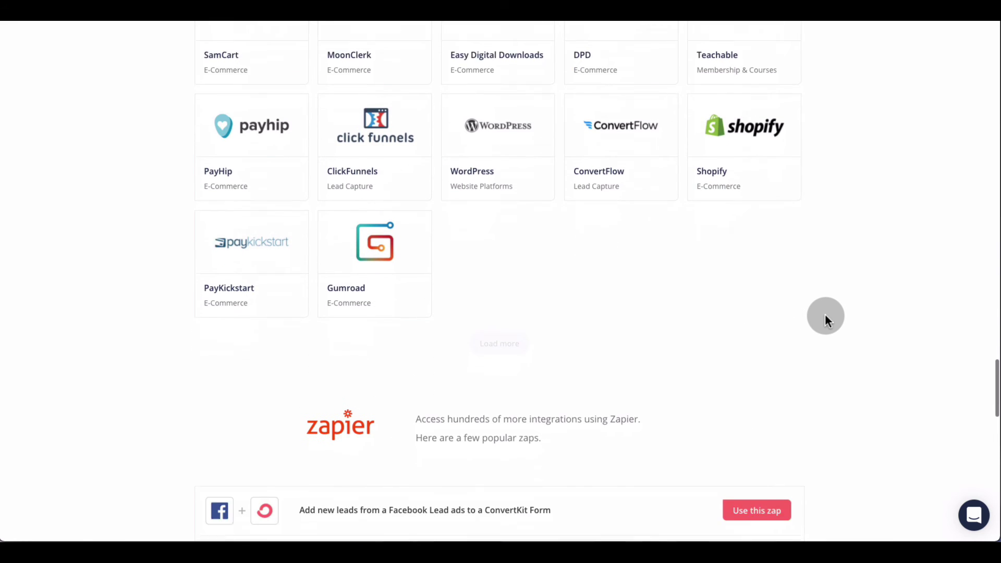
Step: Examine the popular Zapier zaps listed below the integrations catalogue and return to the search and category filters
scroll(825, 318, "down", 1)
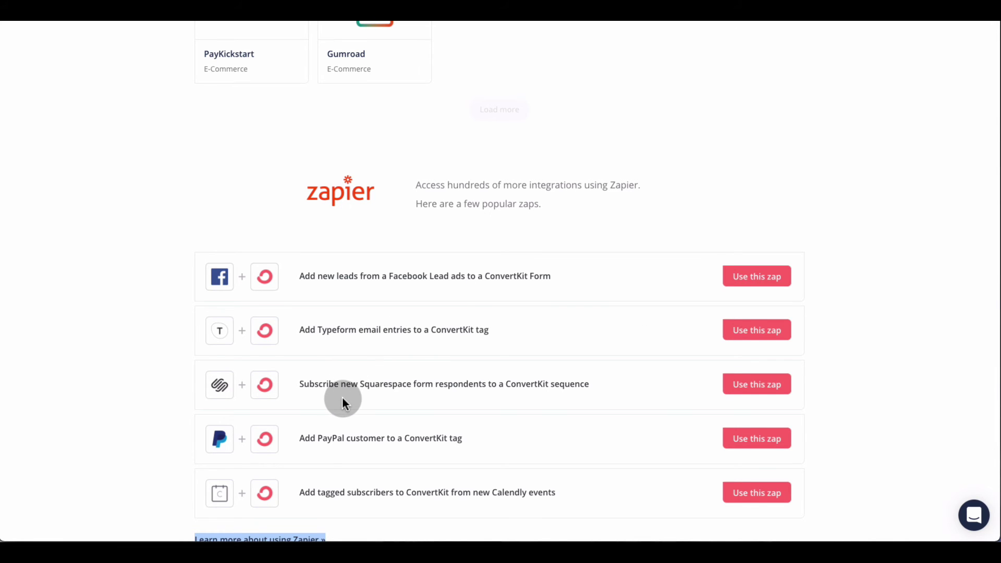
scroll(365, 371, "down", 1)
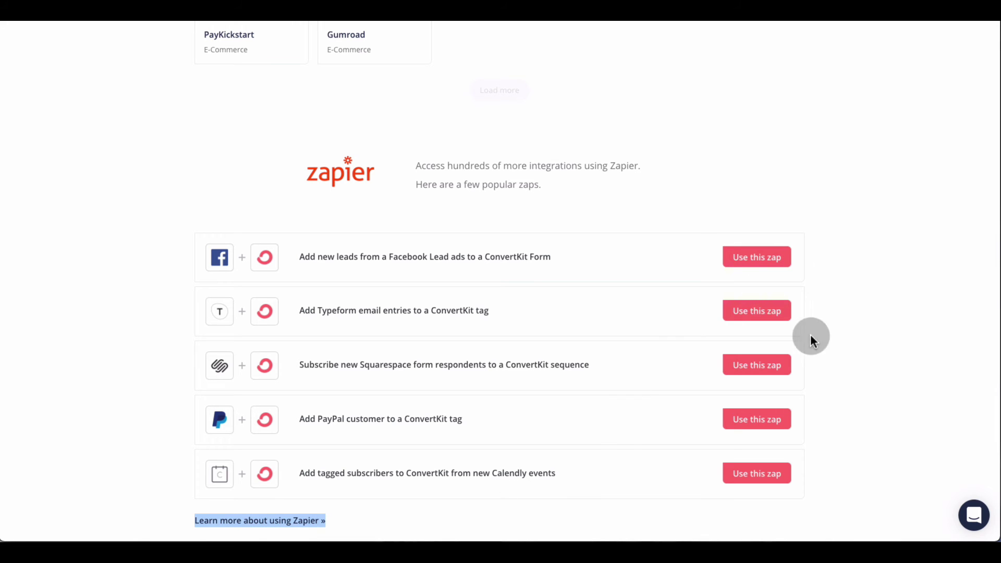
scroll(801, 416, "down", 1)
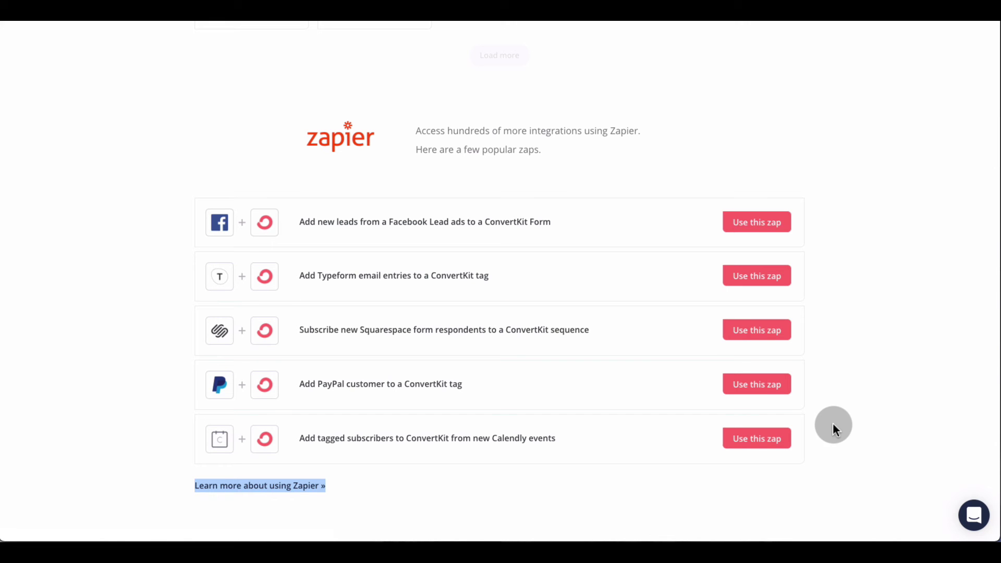
scroll(831, 424, "up", 15)
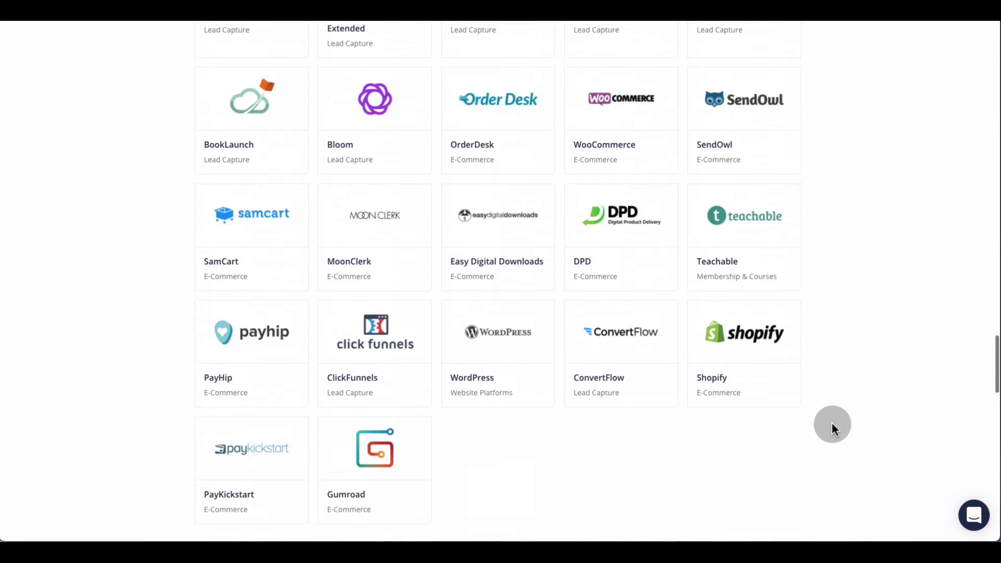
scroll(832, 425, "up", 20)
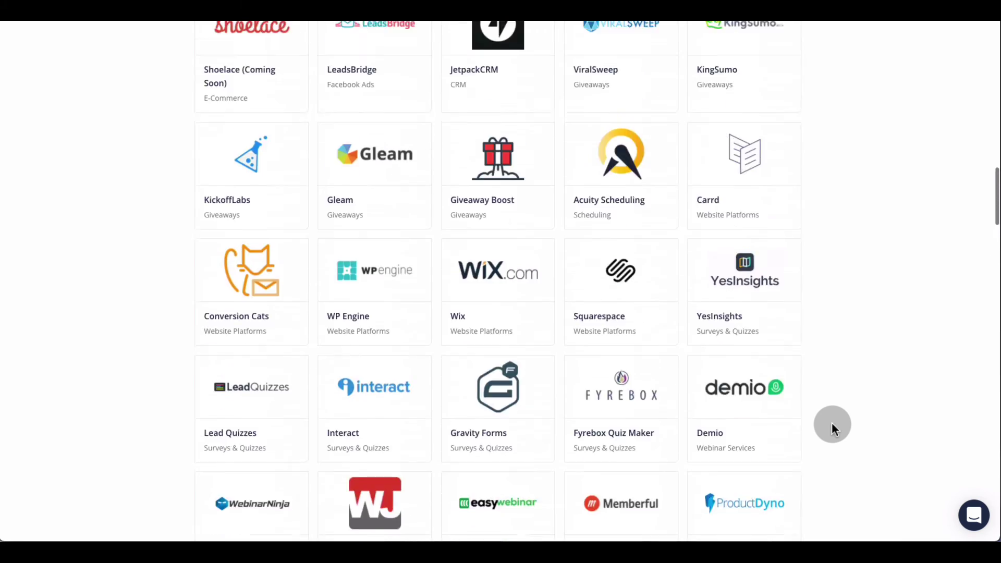
scroll(831, 425, "up", 20)
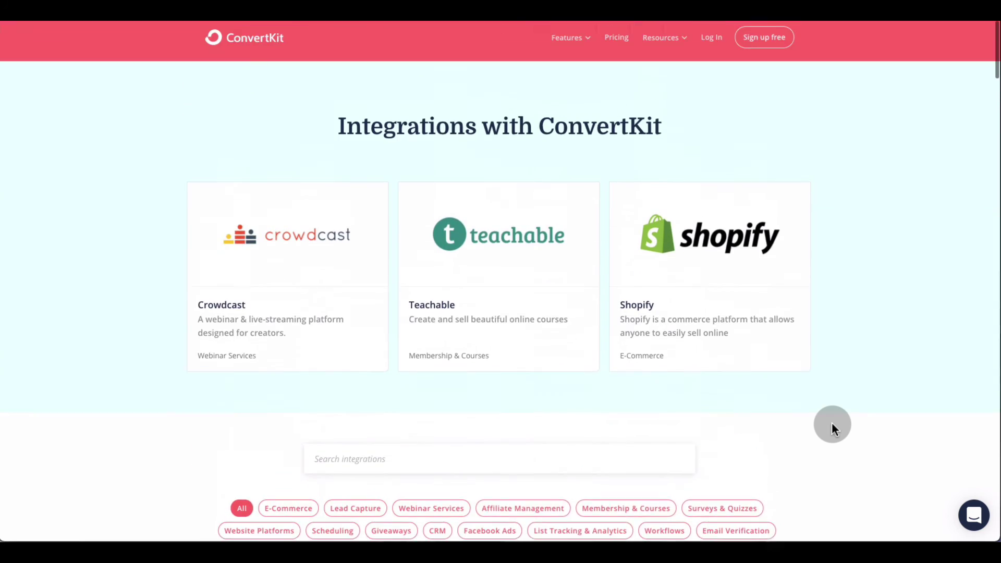
Step: Filter the integrations by the Scheduling category and examine the matching apps
scroll(832, 423, "down", 2)
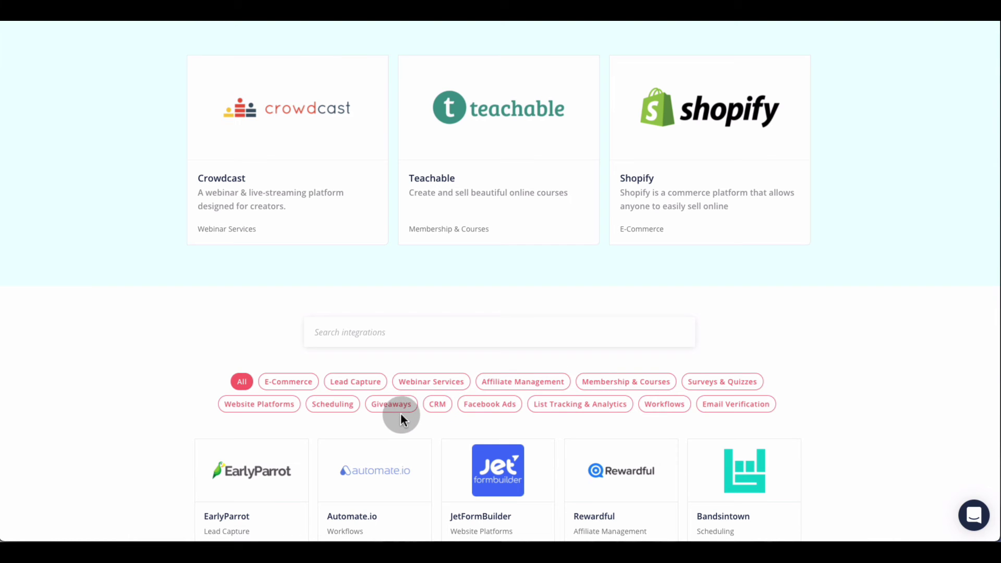
left_click(331, 405)
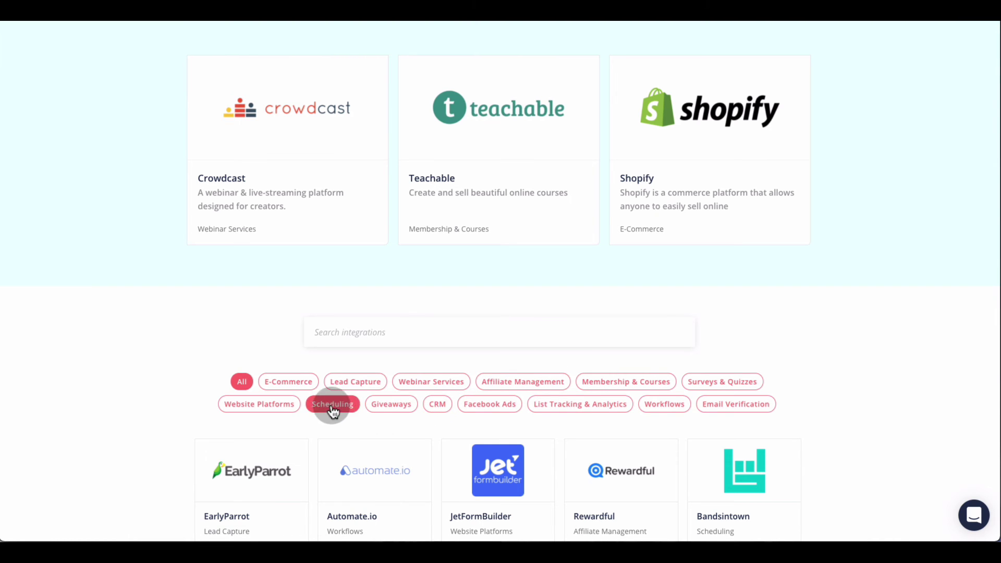
scroll(462, 402, "down", 1)
scroll(461, 397, "down", 2)
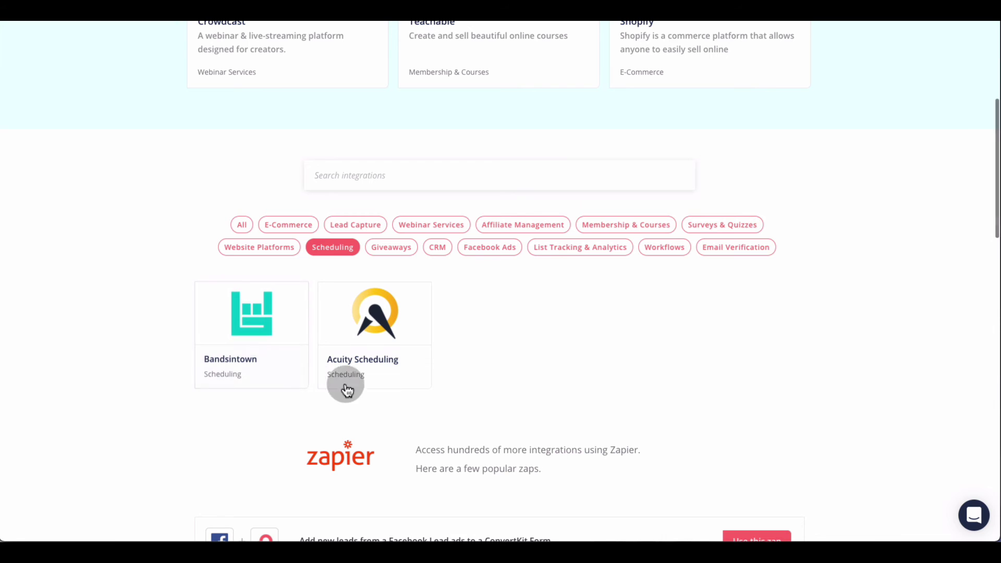
scroll(451, 372, "down", 2)
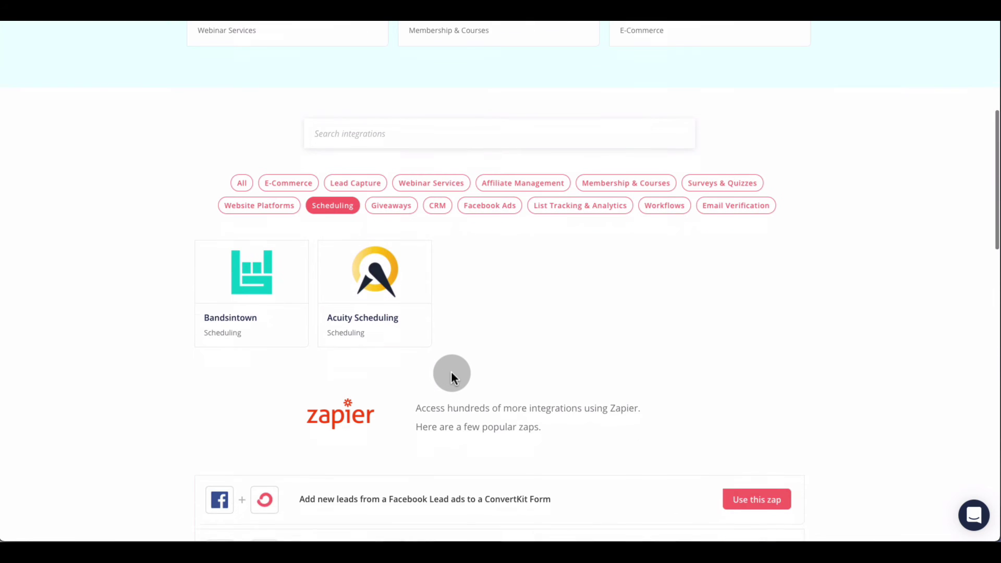
scroll(485, 313, "up", 3)
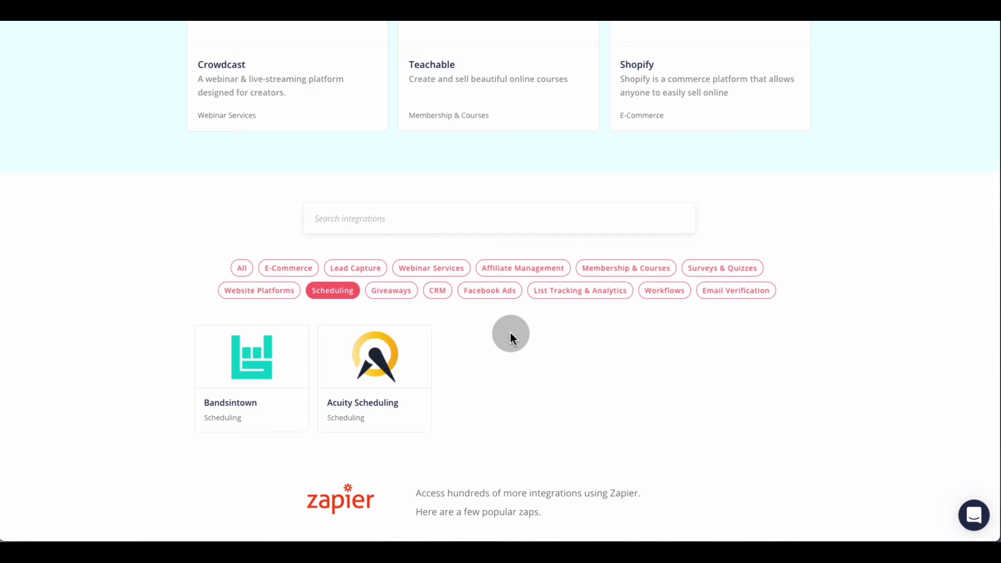
scroll(480, 344, "down", 2)
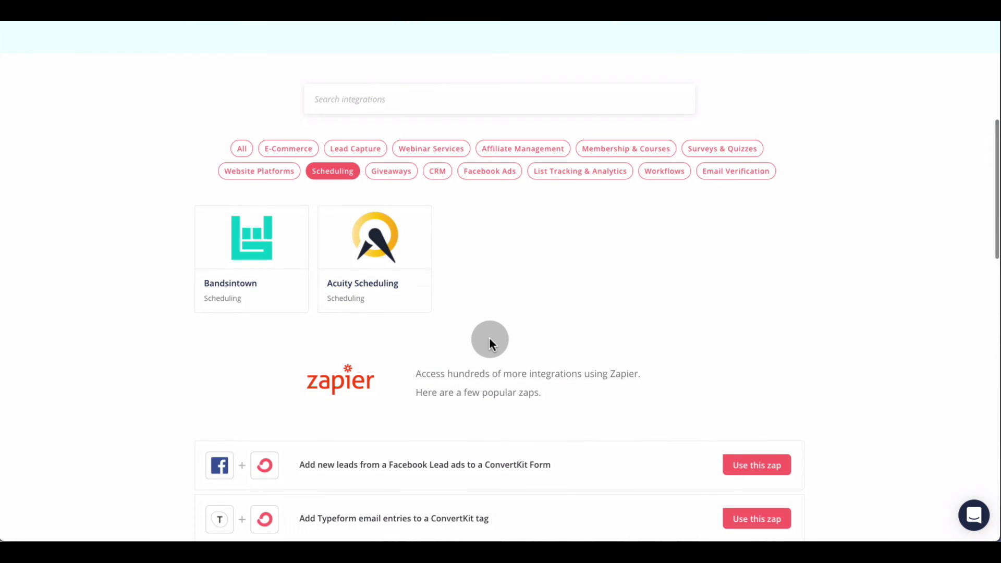
scroll(490, 341, "up", 3)
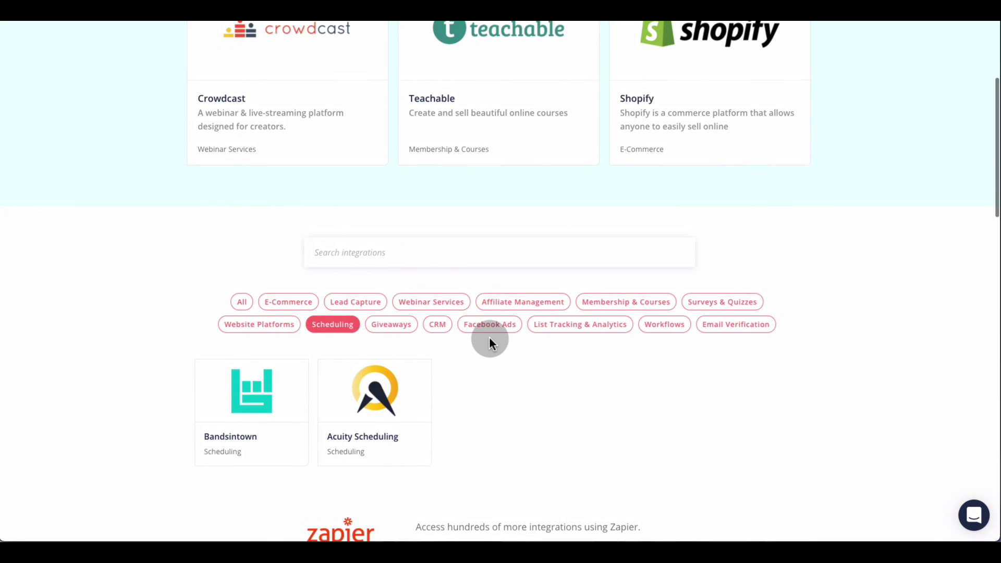
scroll(544, 352, "up", 4)
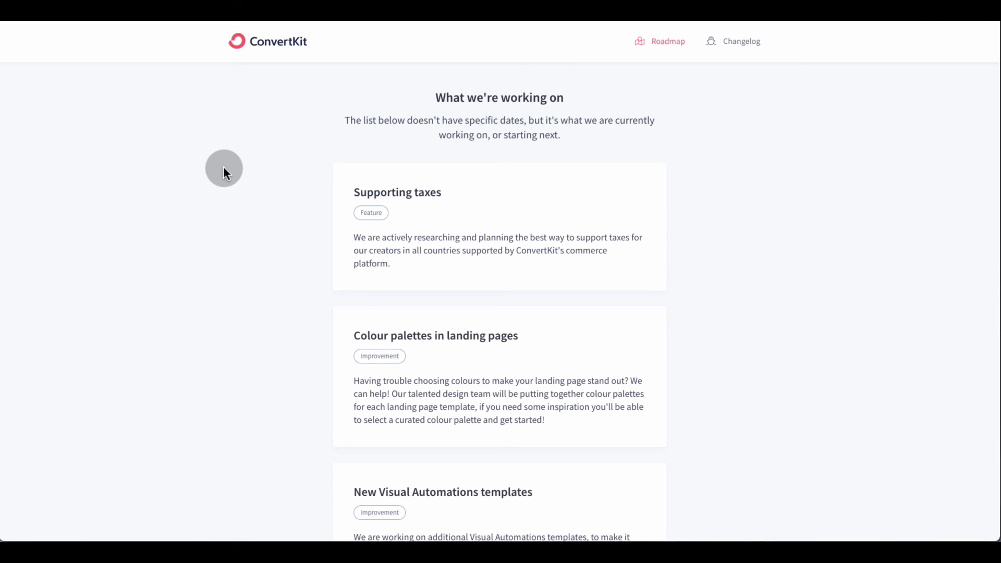
Step: Look through the planned features and improvements on the product roadmap, from Supporting taxes to A/B test email content
scroll(225, 169, "down", 1)
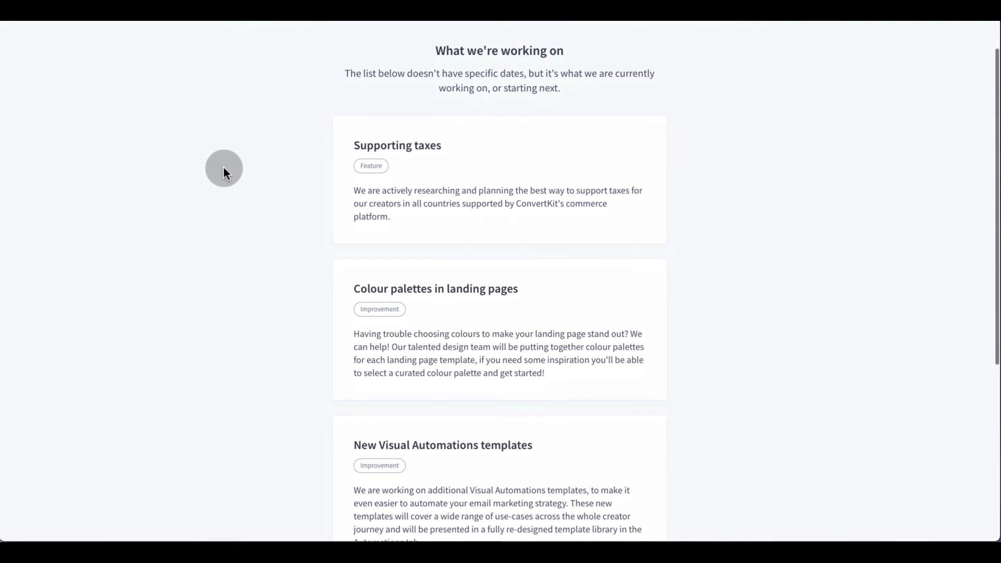
scroll(225, 168, "down", 1)
scroll(223, 166, "down", 1)
scroll(223, 167, "up", 2)
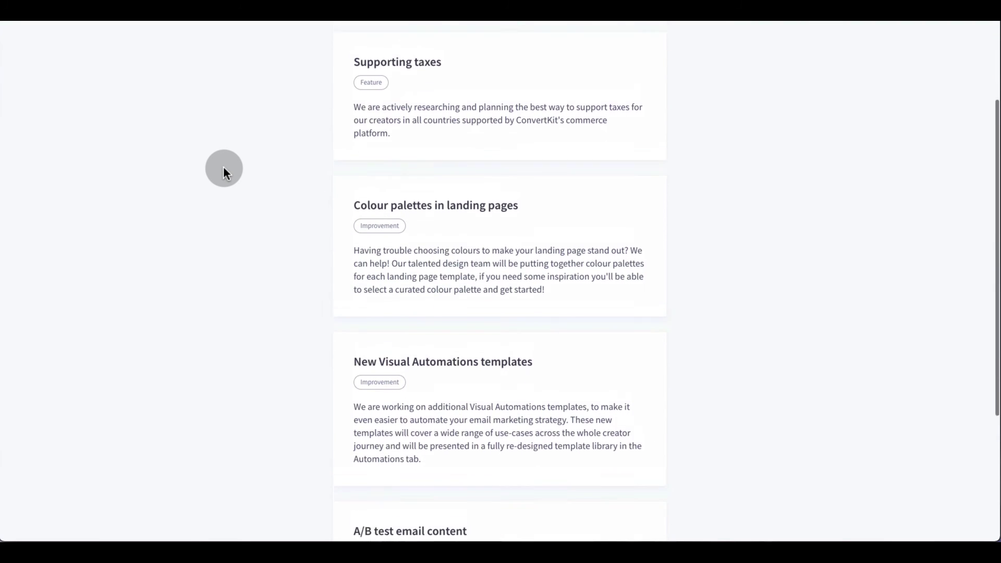
scroll(223, 167, "up", 1)
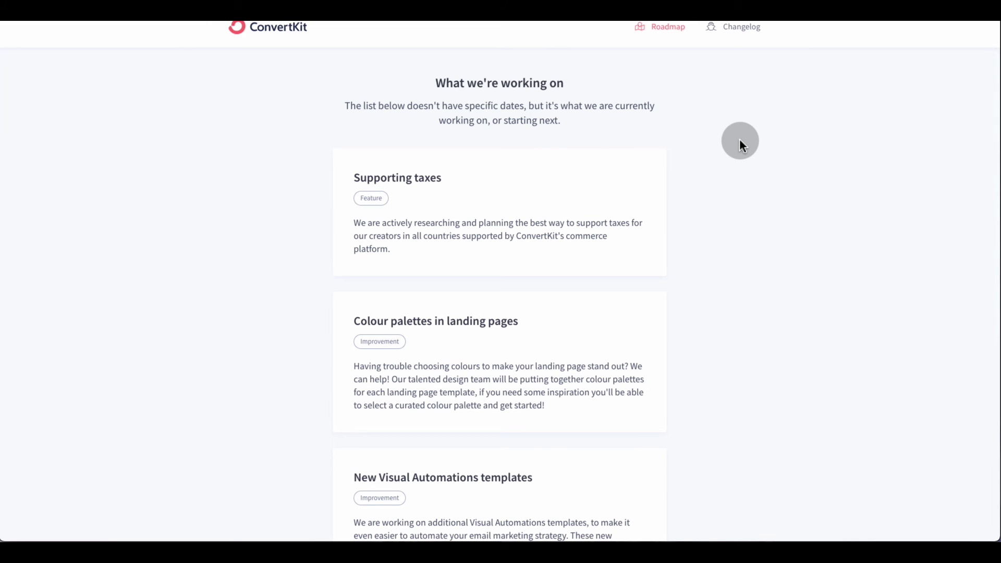
scroll(738, 139, "up", 1)
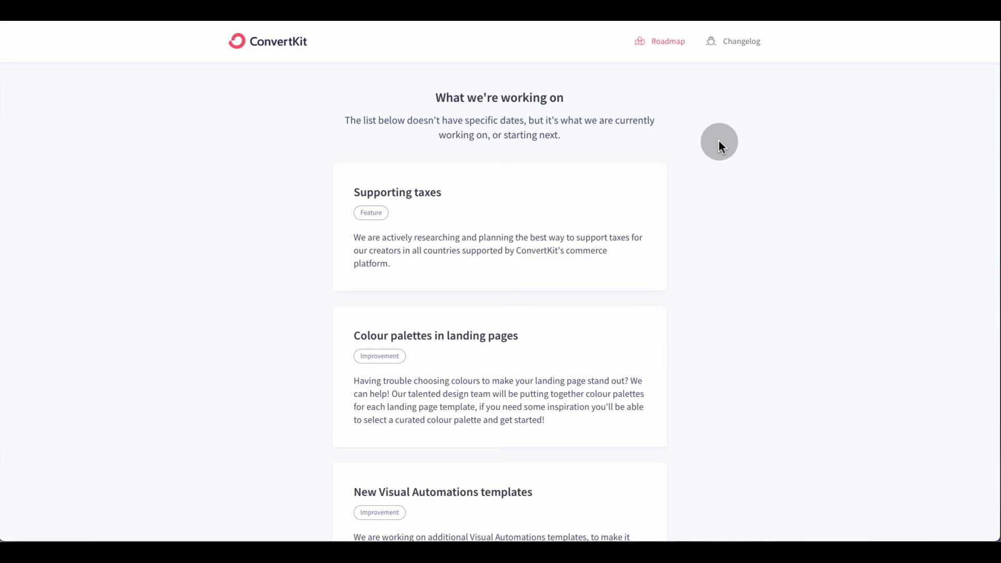
scroll(719, 142, "down", 4)
scroll(719, 140, "down", 3)
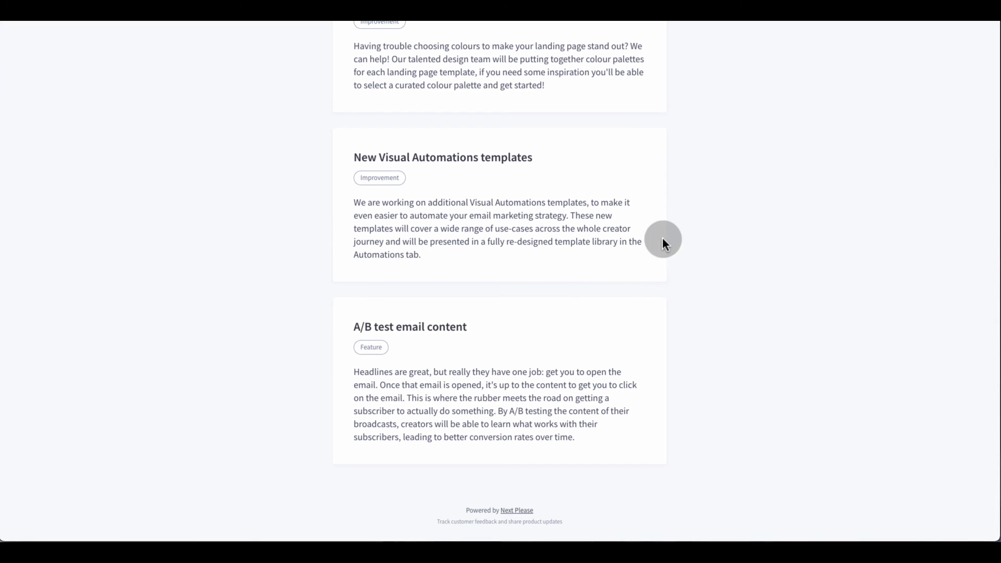
scroll(727, 123, "up", 7)
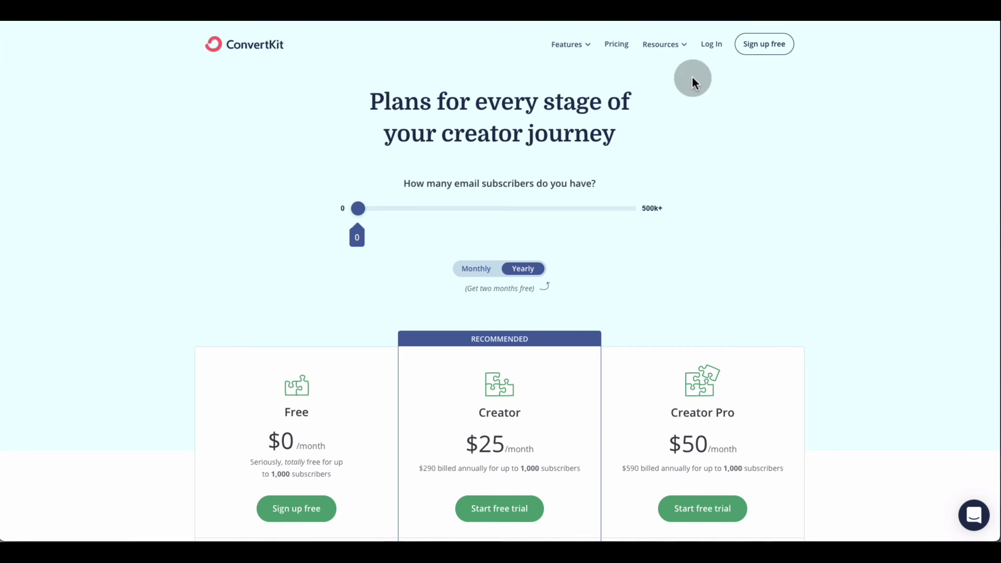
Step: Switch the plan prices to monthly billing and compare the features included in the Free, Creator and Creator Pro plans
scroll(793, 193, "down", 1)
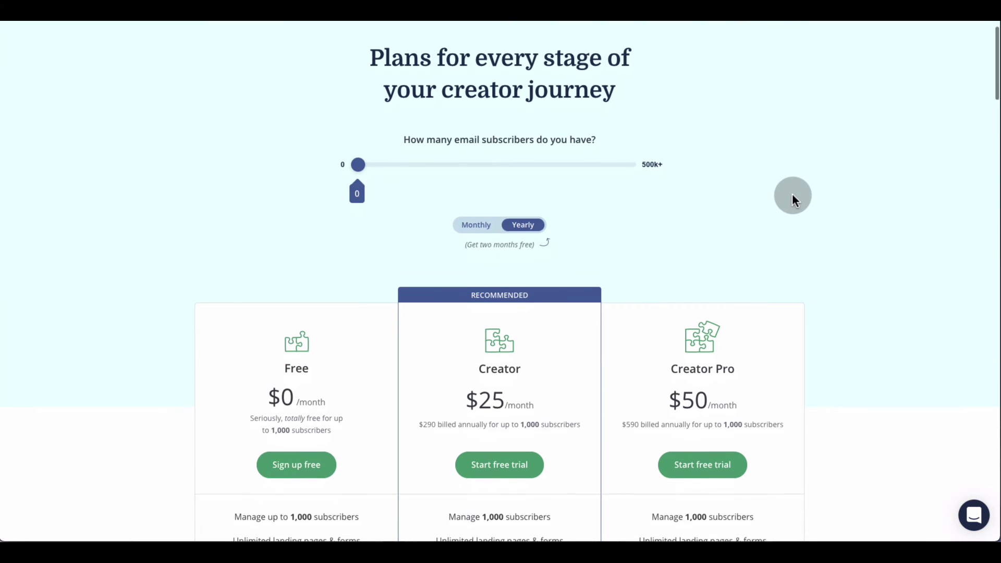
left_click(473, 225)
scroll(807, 187, "down", 3)
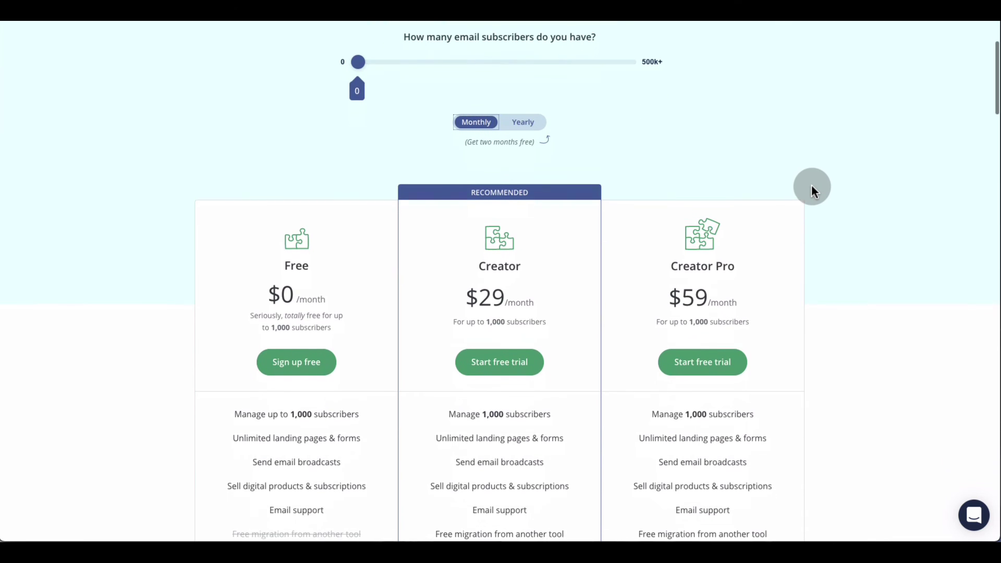
scroll(811, 186, "down", 3)
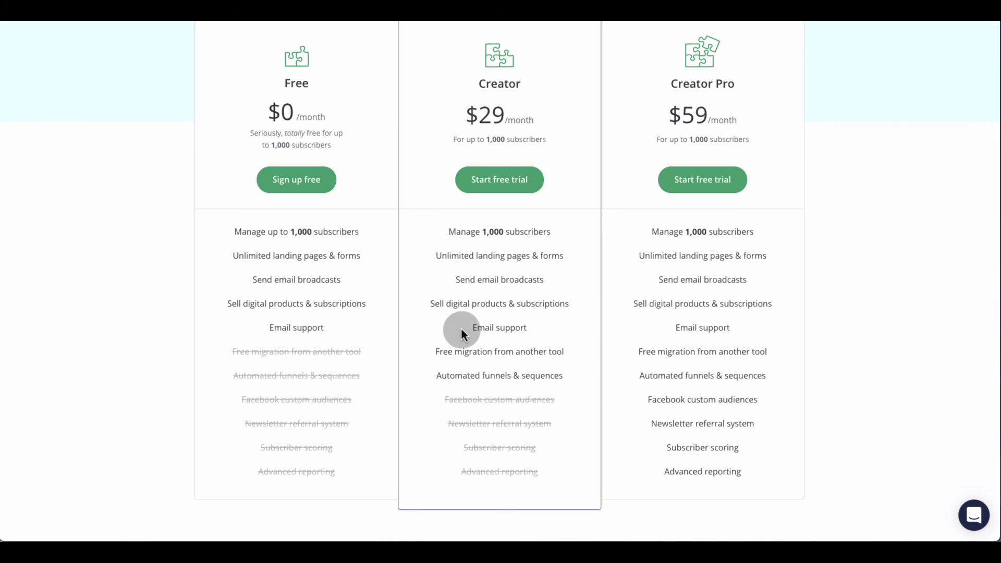
scroll(550, 327, "up", 1)
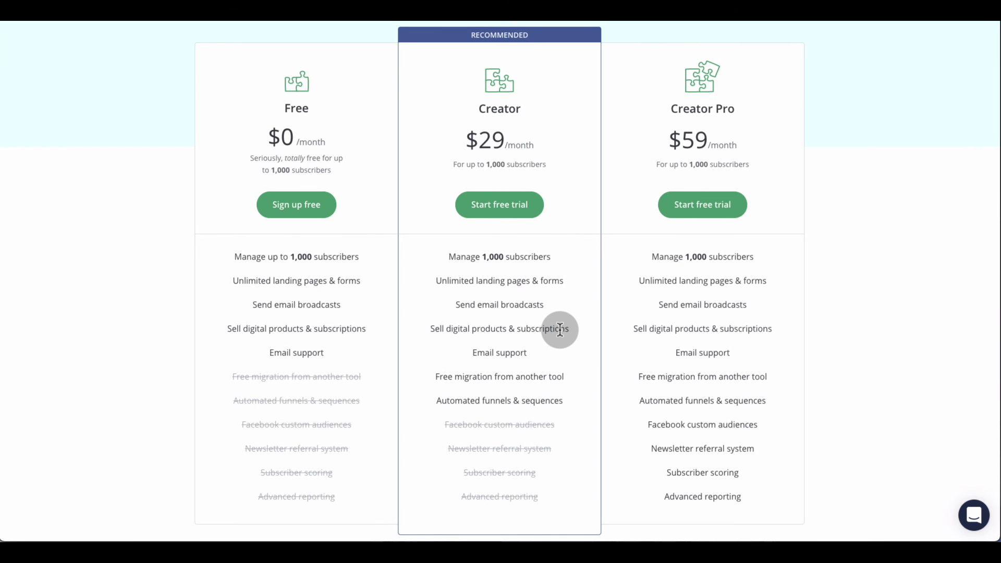
scroll(560, 329, "down", 1)
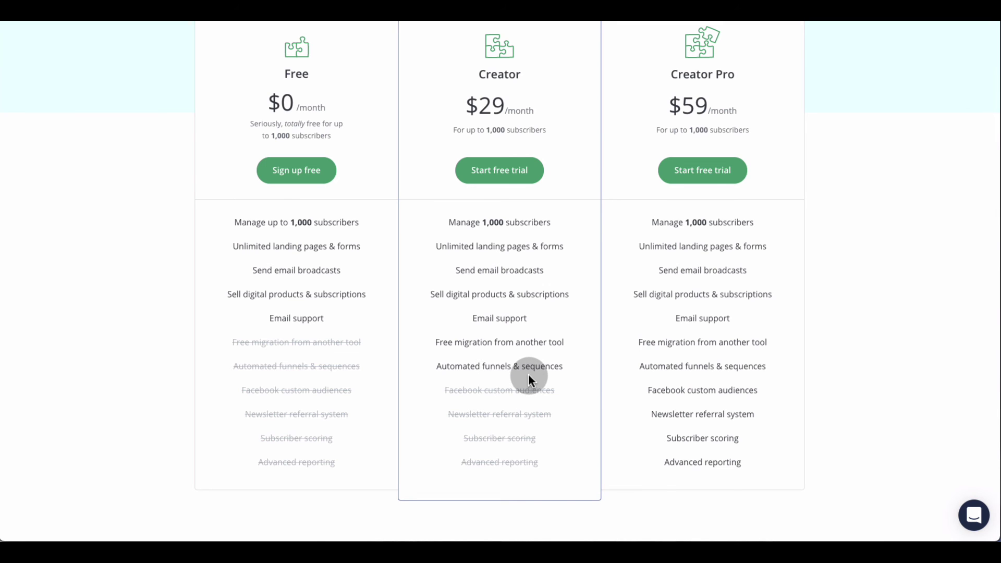
scroll(546, 374, "up", 1)
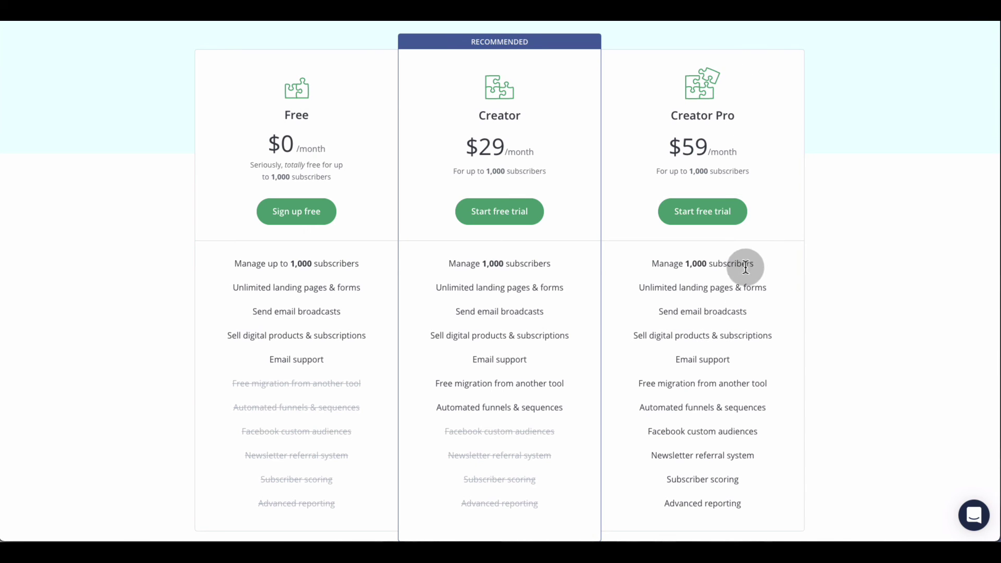
scroll(723, 269, "down", 3)
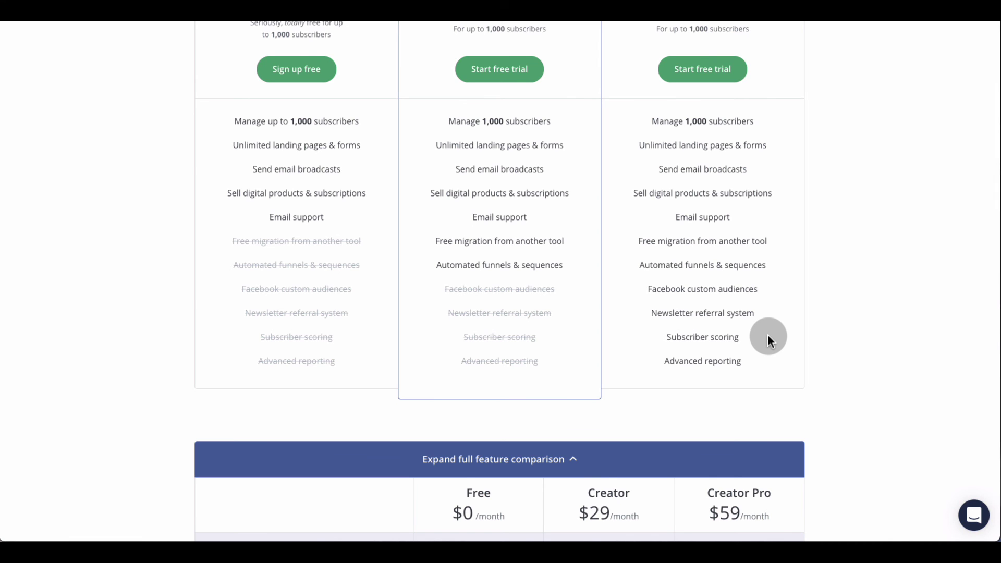
scroll(768, 338, "up", 1)
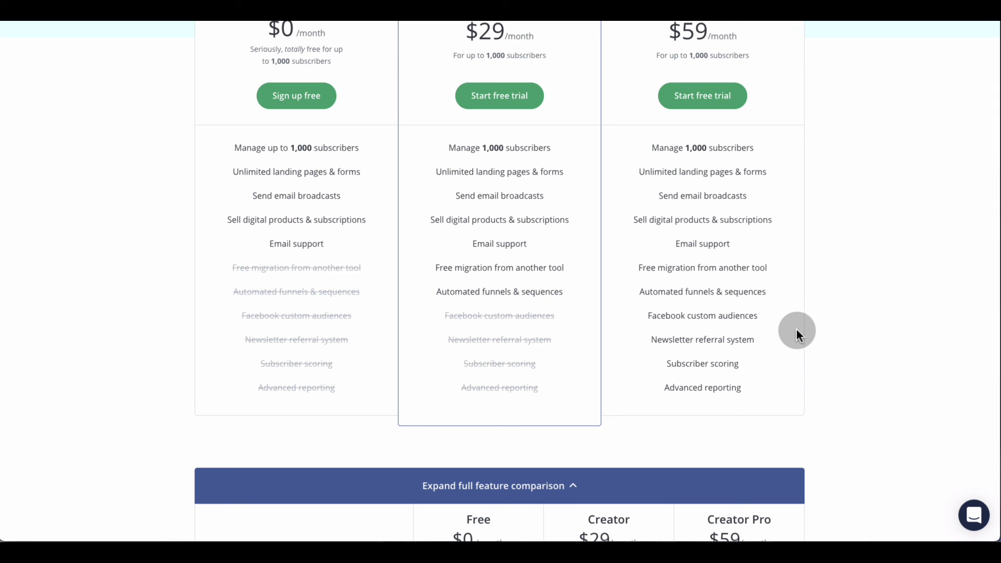
scroll(787, 323, "up", 1)
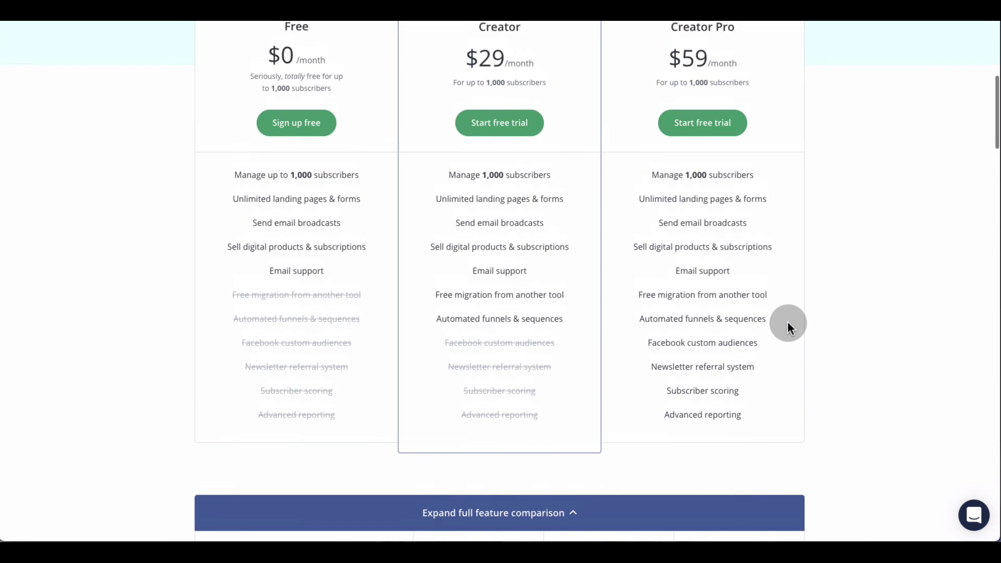